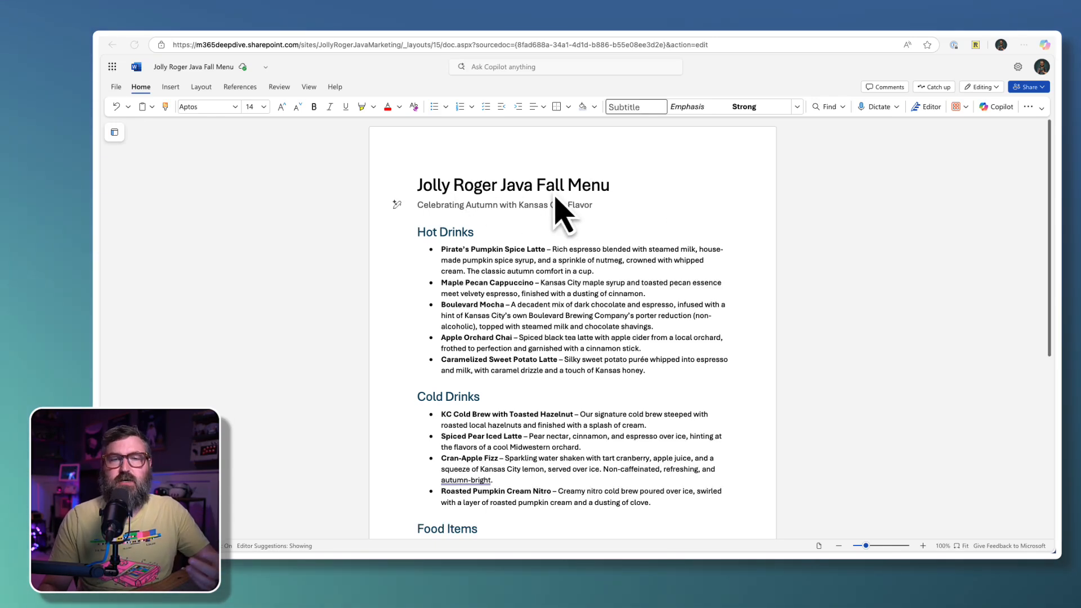
# Read through the Jolly Roger Java Fall Menu document, from the hot drinks to the seasonal treats.
pyautogui.scroll(-1, 714, 233)
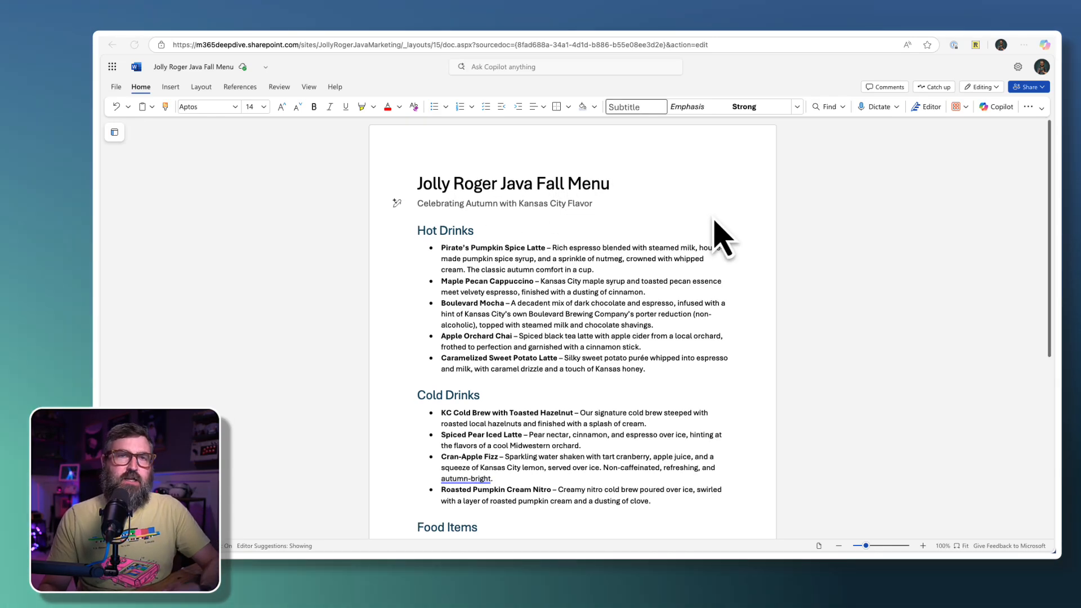
pyautogui.scroll(-2, 714, 234)
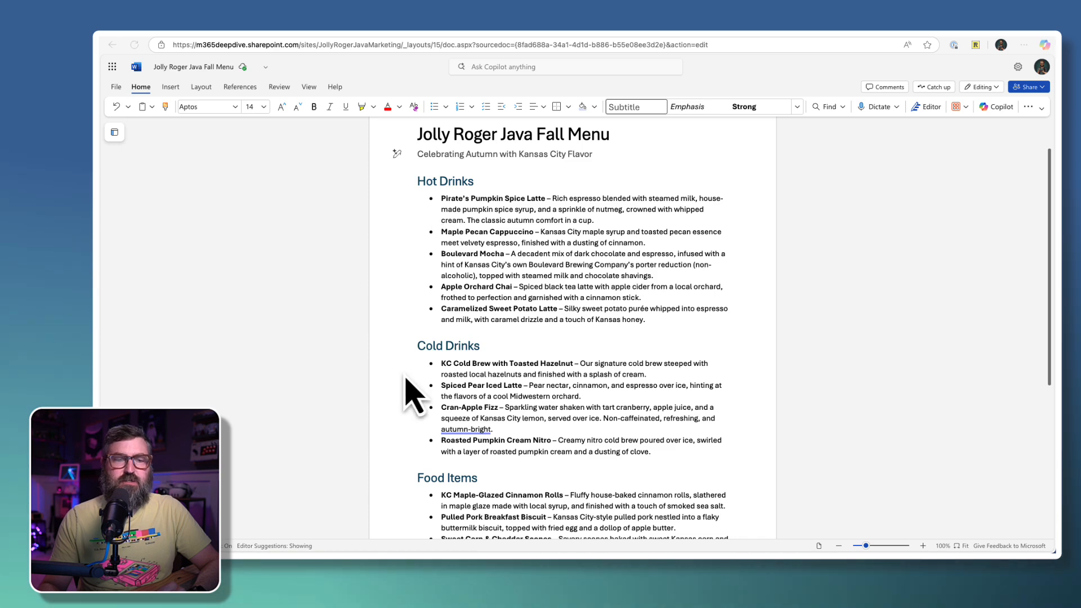
pyautogui.scroll(-3, 383, 416)
pyautogui.scroll(-3, 411, 442)
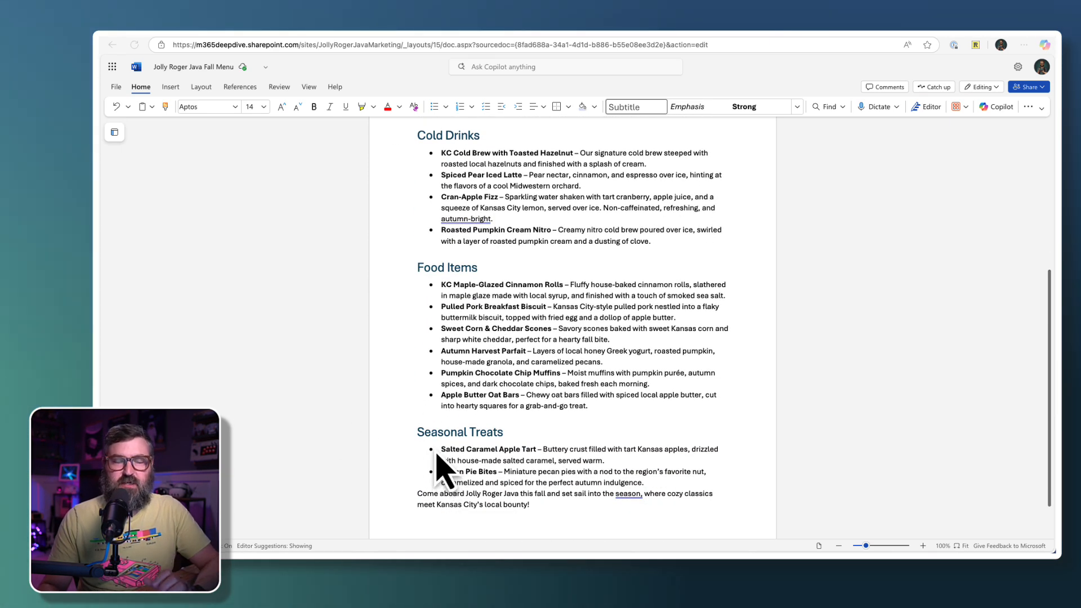
pyautogui.scroll(8, 437, 455)
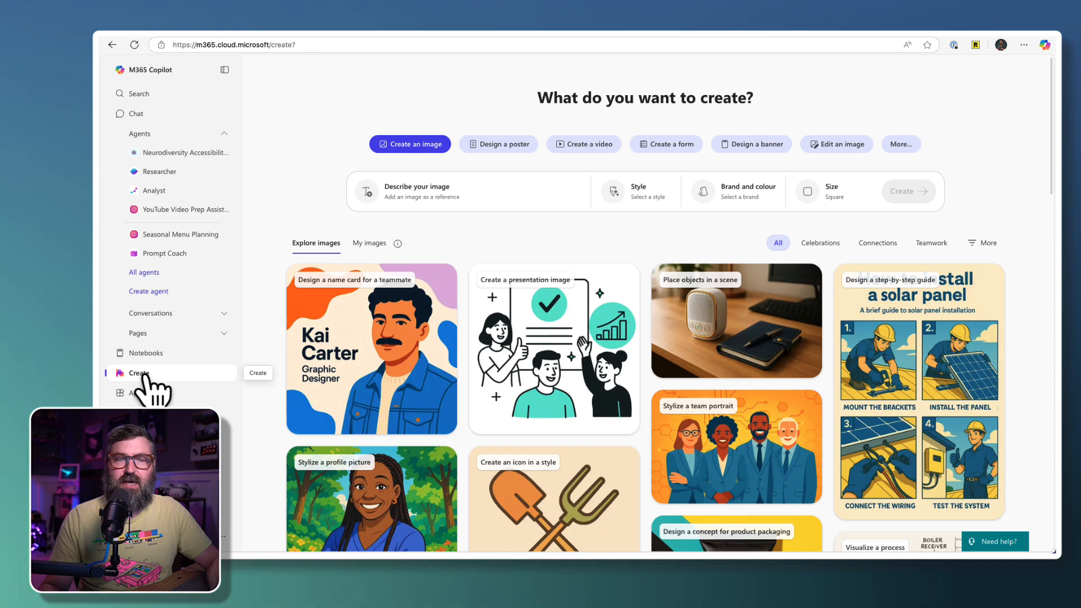
# In M365 Copilot Create, describe a new form for Jolly Roger Java surveying customers on the proposed Fall Menu items, using the attached menu to develop the questions.
pyautogui.click(656, 147)
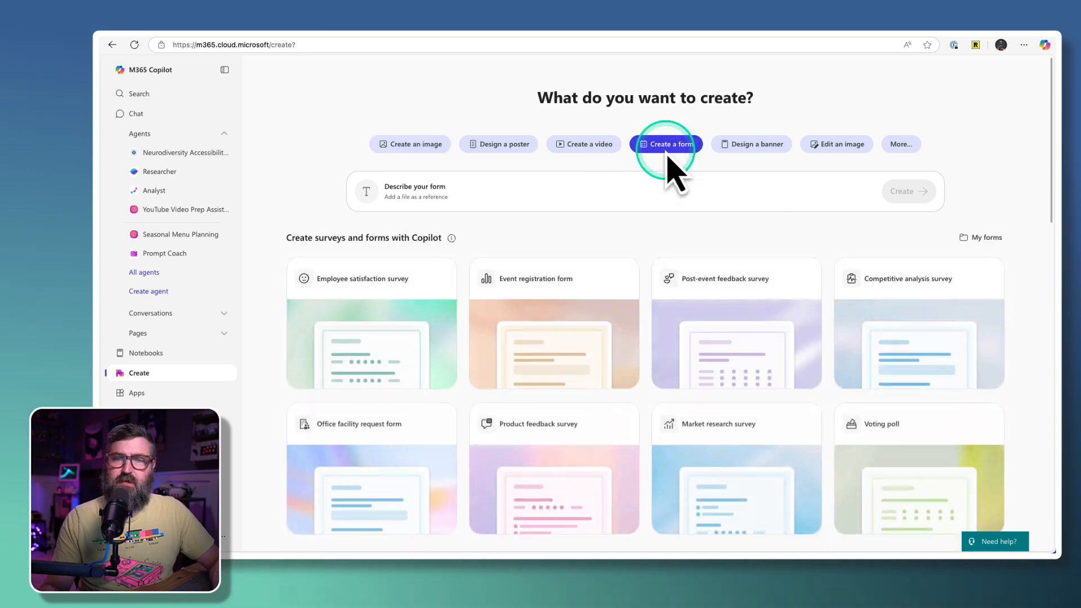
pyautogui.click(512, 194)
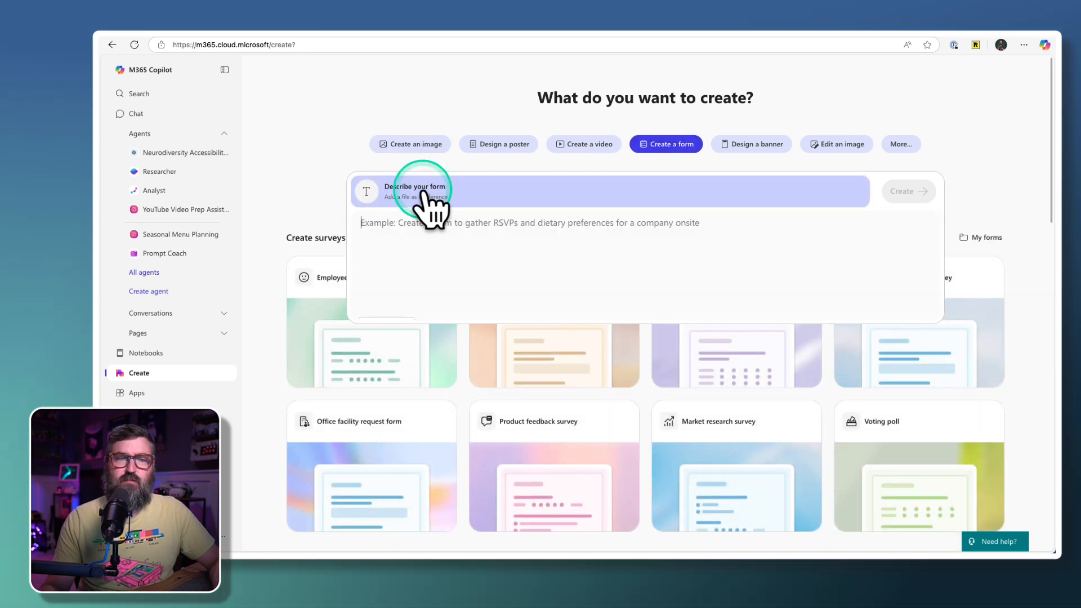
pyautogui.click(408, 226)
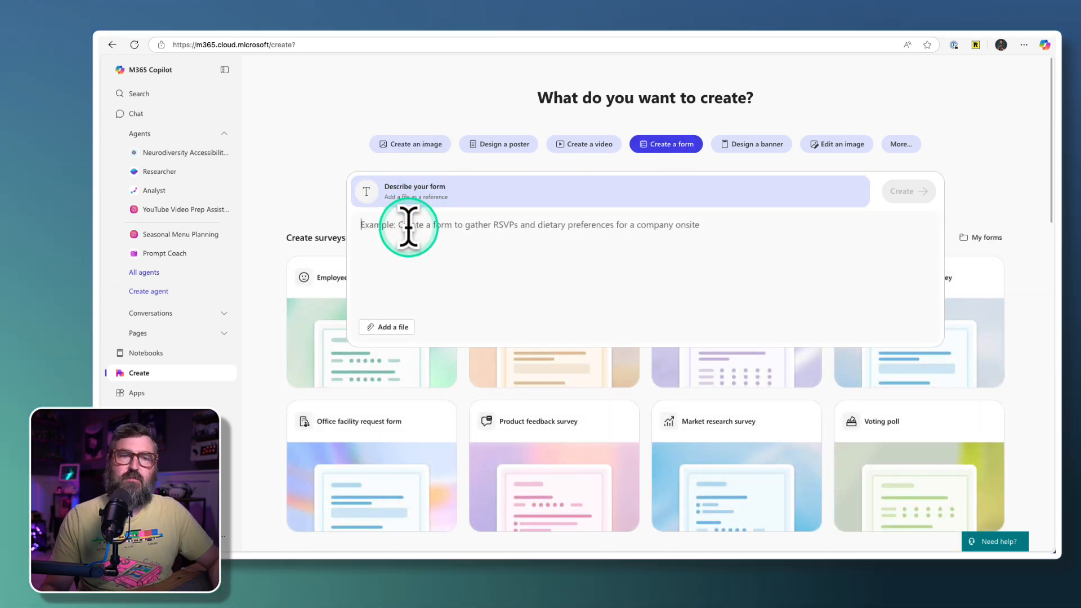
pyautogui.scroll(-10, 314, 349)
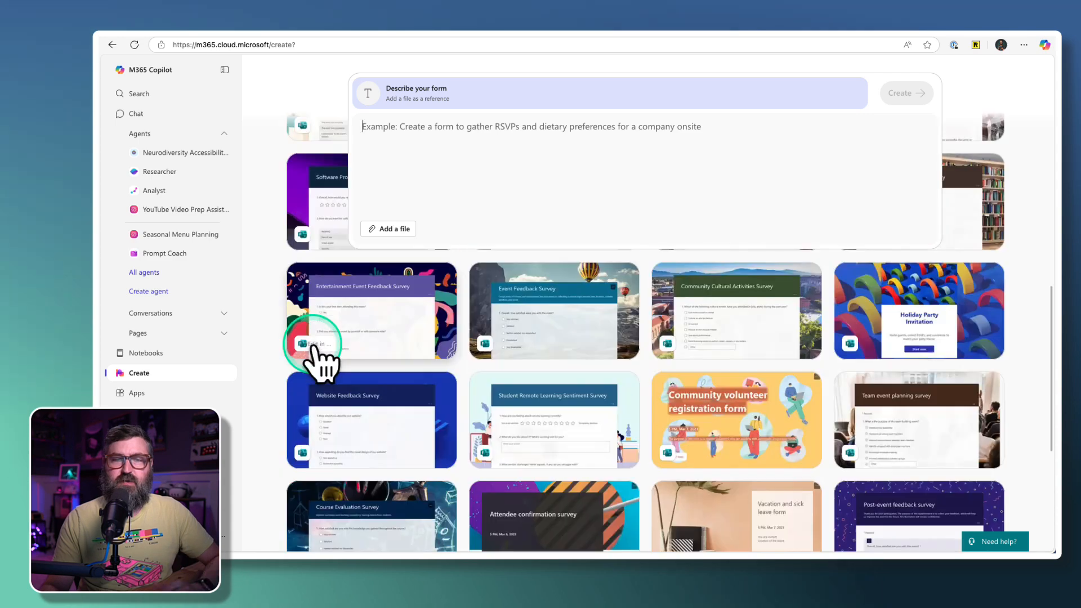
pyautogui.scroll(10, 314, 348)
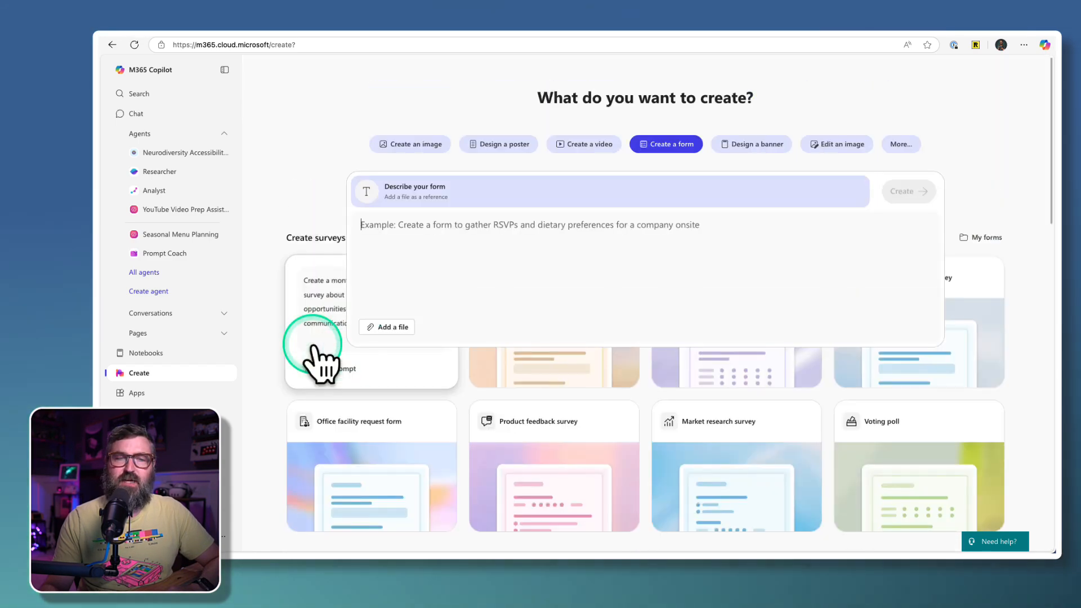
pyautogui.click(394, 231)
pyautogui.write('Create a form for Jolly Roger Java to survey our customers on our proposed Fall Menu items.  Use this attached menu to develop the questions.')
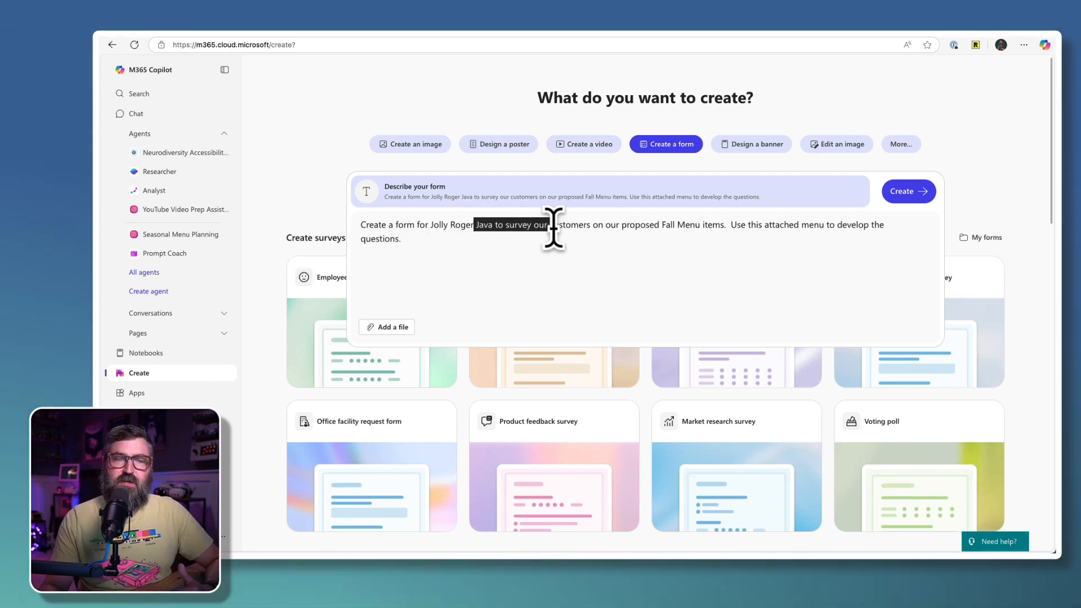
pyautogui.click(598, 240)
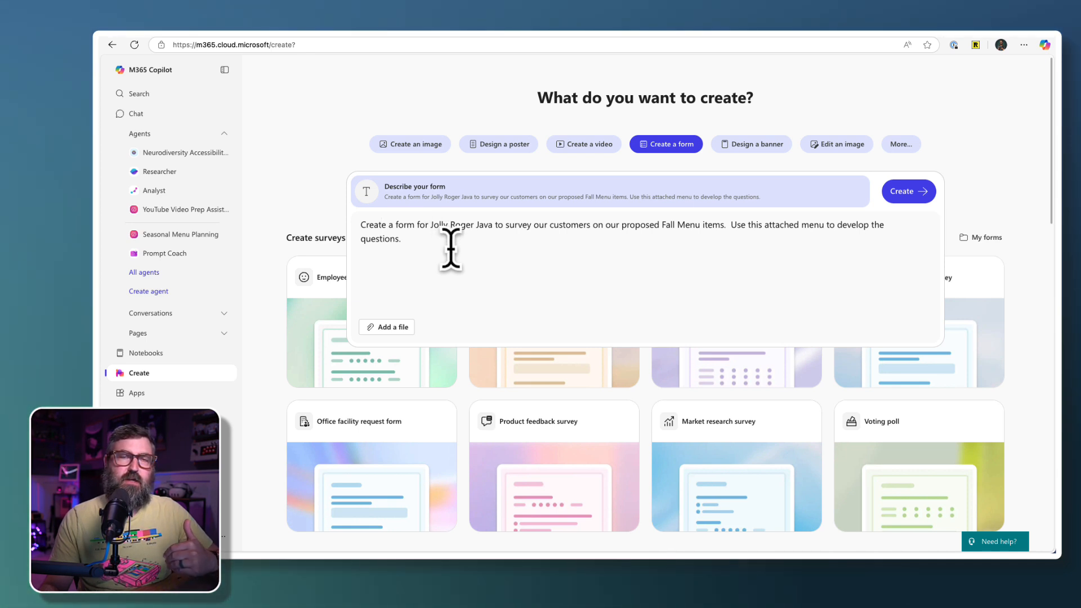
# Attach Jolly Roger Java Fall Menu.docx from the Campaigns > 2025 Fall Menu folder of the Jolly Roger Java Marketing site to the form prompt.
pyautogui.click(386, 329)
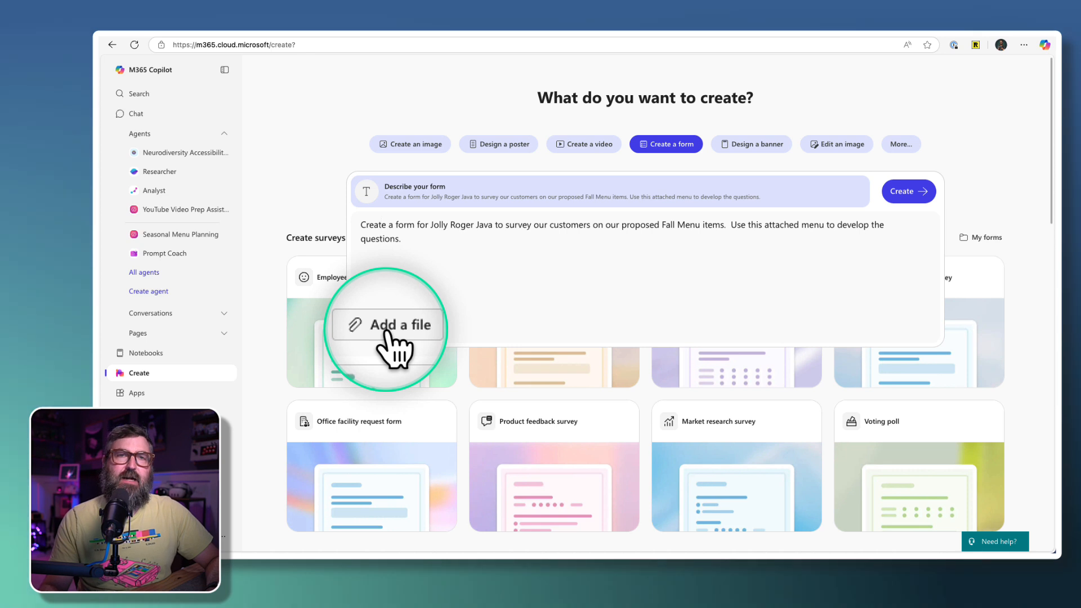
pyautogui.click(386, 329)
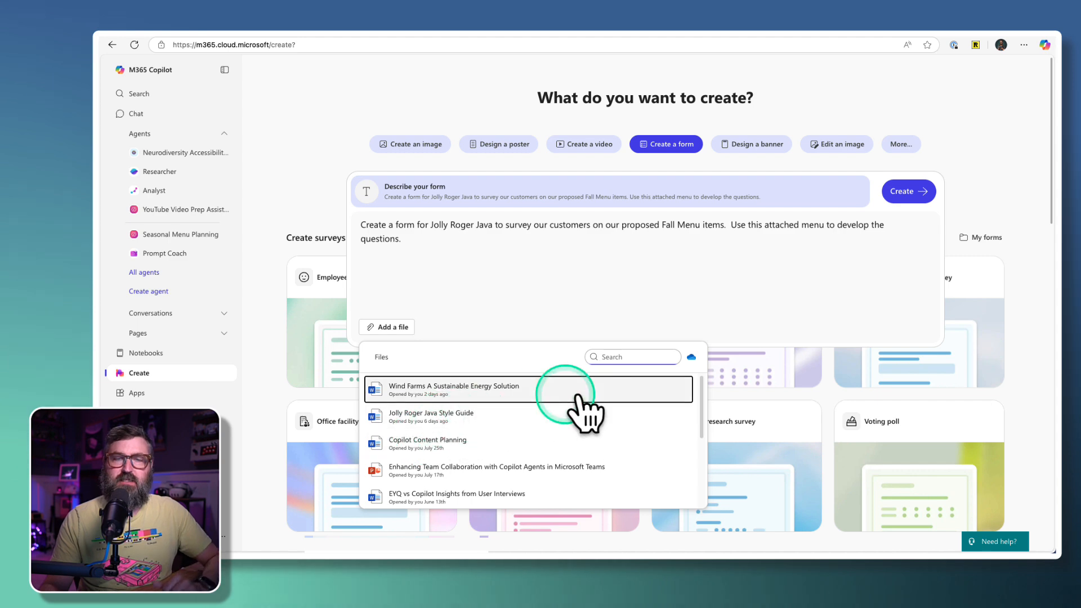
pyautogui.click(691, 359)
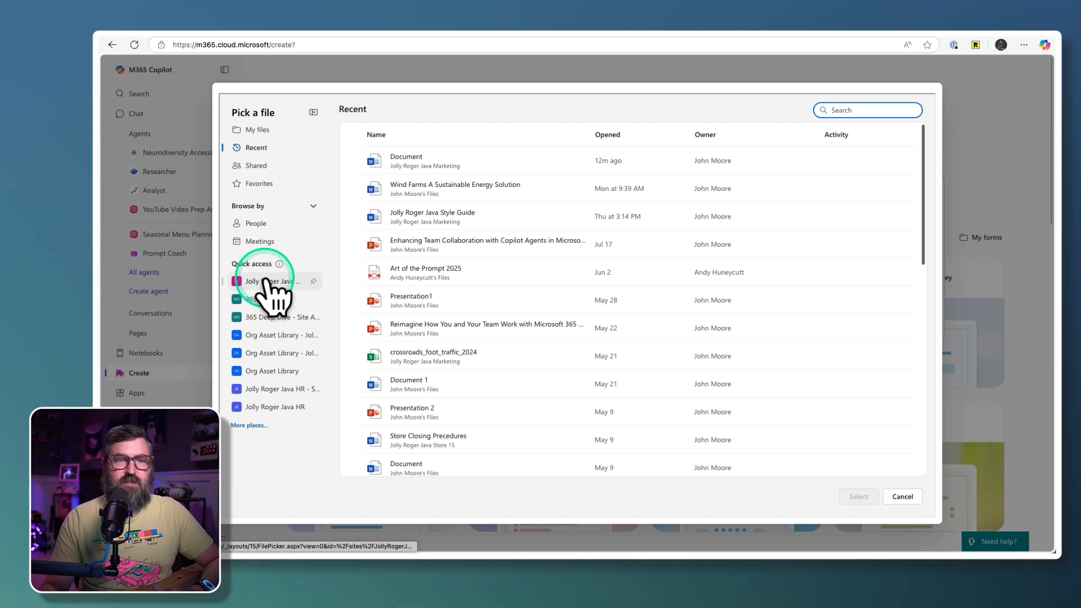
pyautogui.click(268, 282)
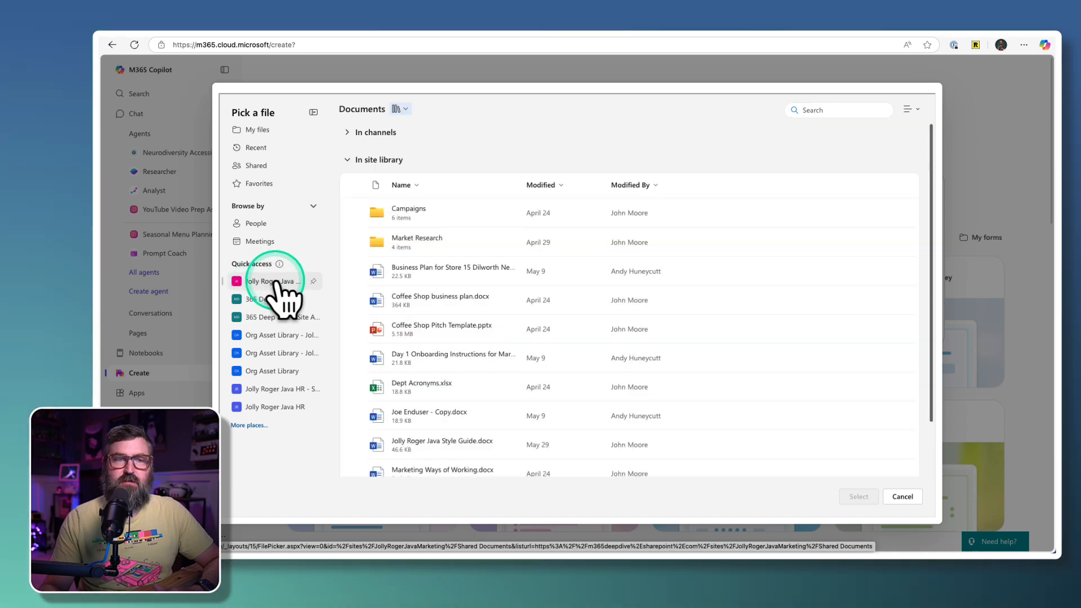
pyautogui.click(416, 211)
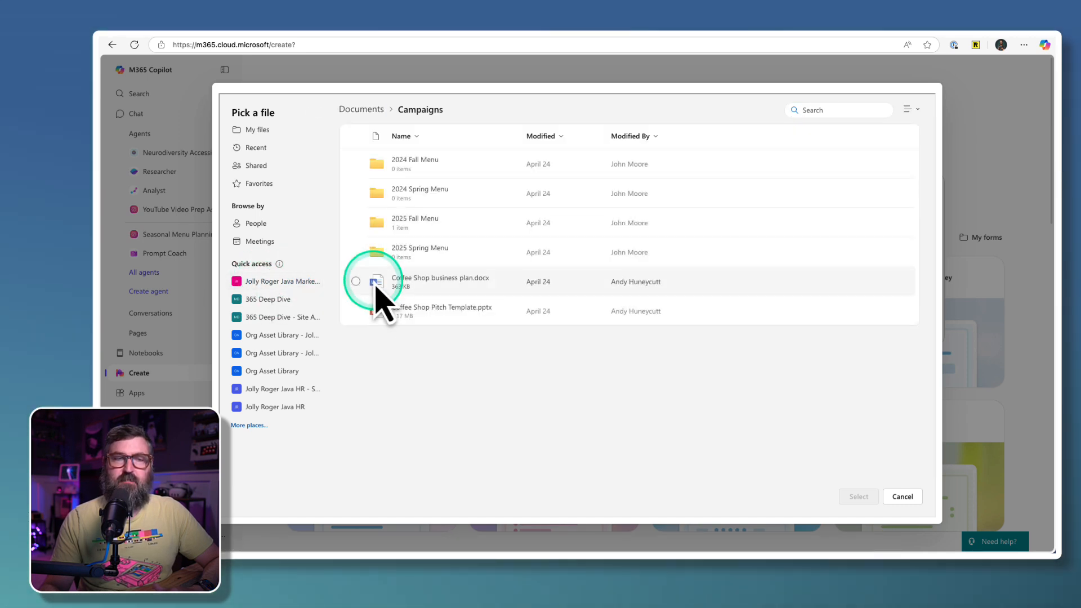
pyautogui.click(428, 222)
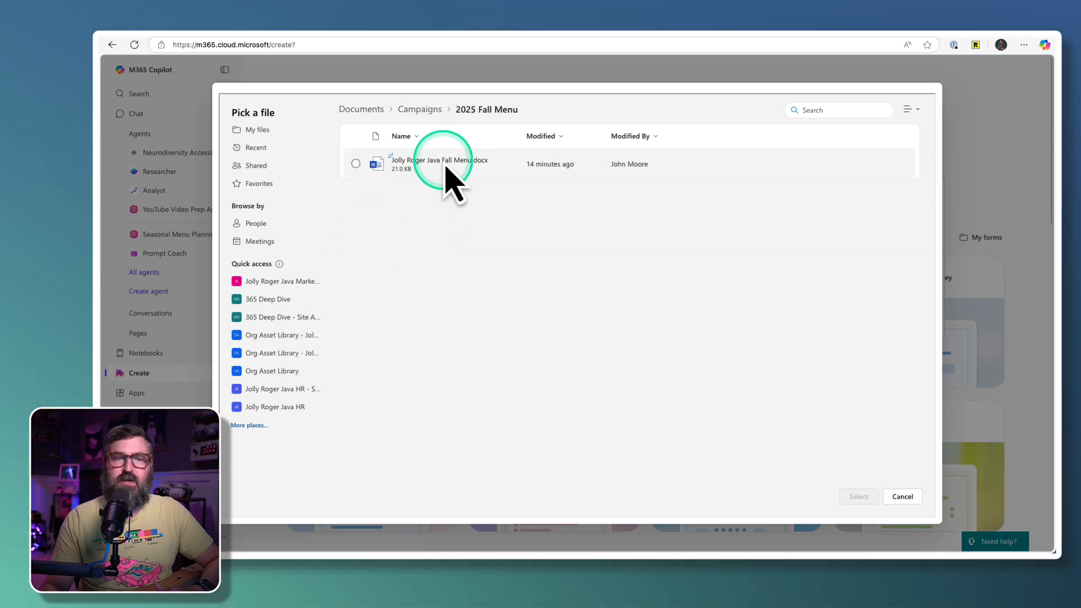
pyautogui.click(357, 164)
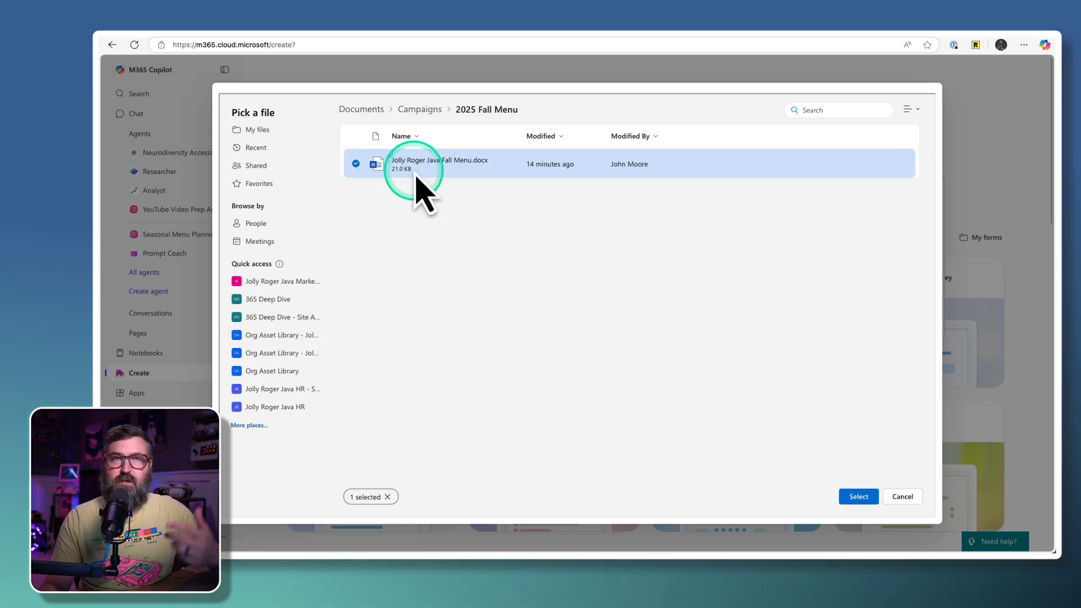
pyautogui.click(858, 497)
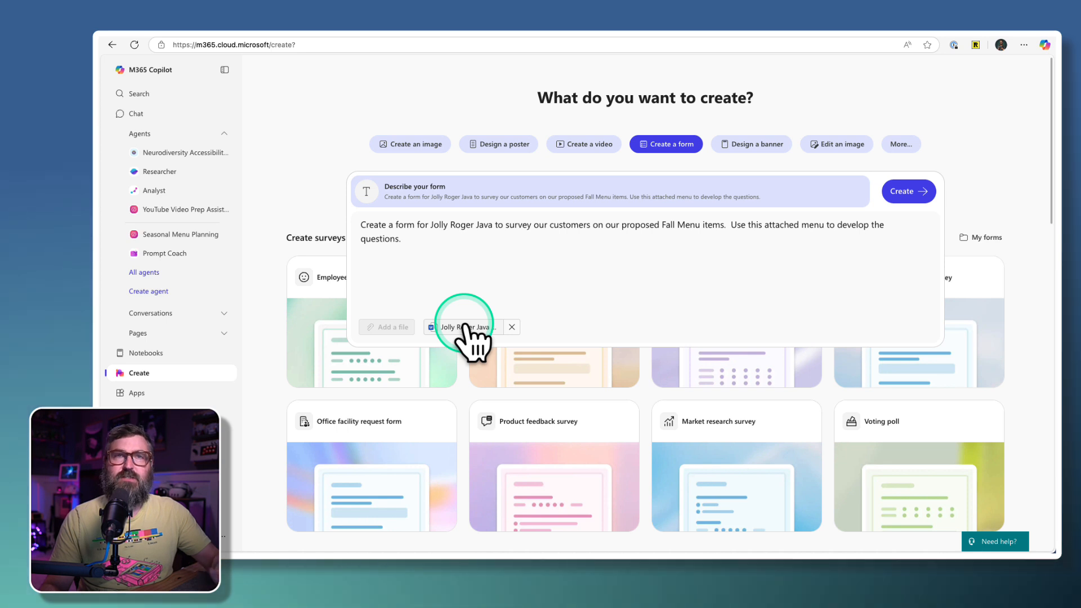
# Generate the customer survey form from the description and the attached menu.
pyautogui.click(901, 193)
pyautogui.click(386, 181)
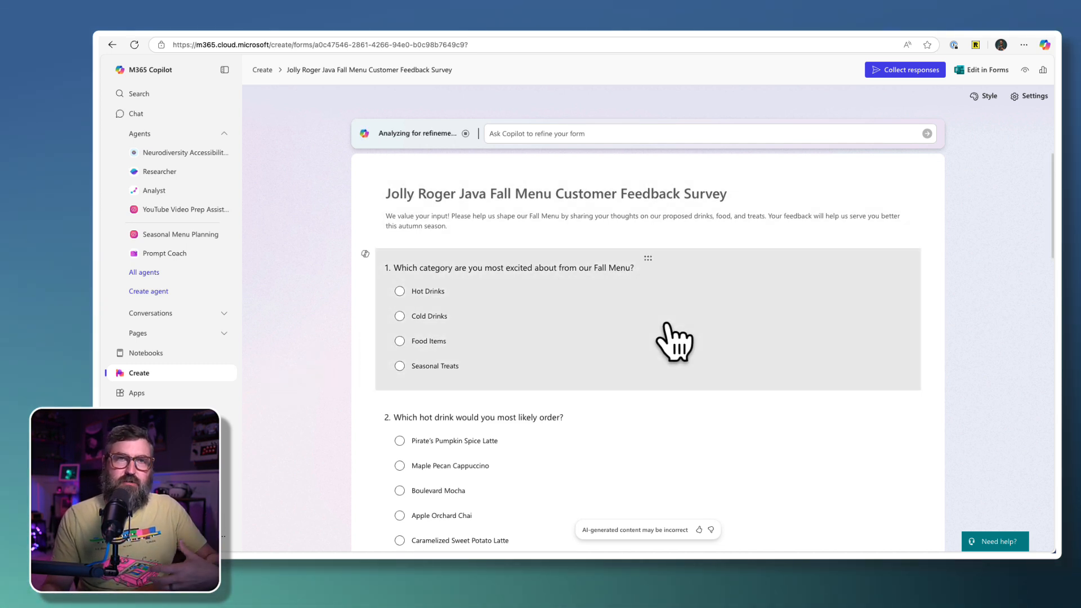
pyautogui.click(376, 135)
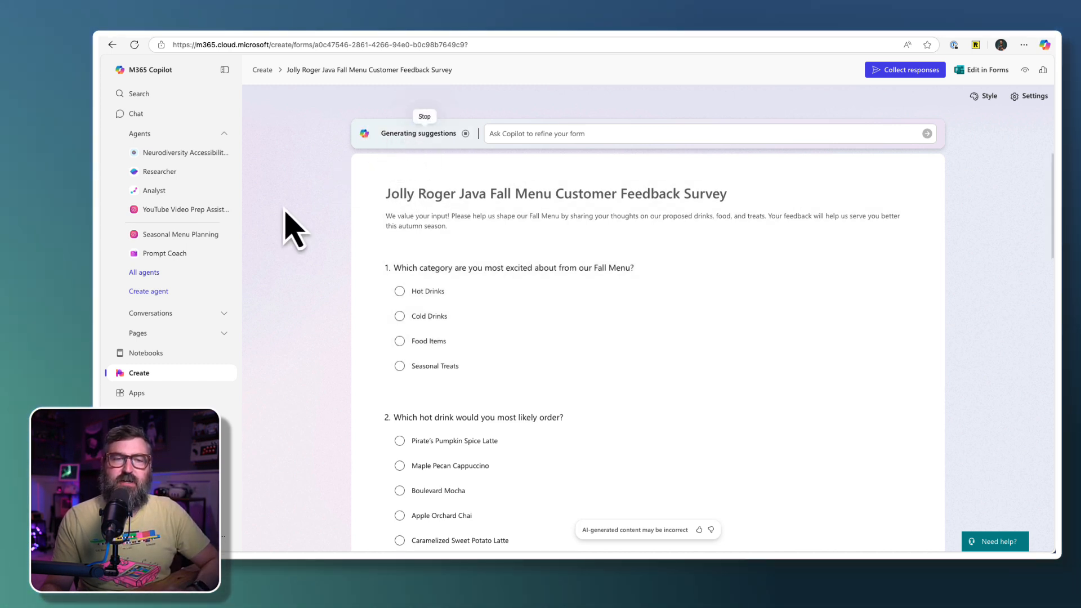
# Review all questions and answer options of the generated Fall Menu survey, then return to the Copilot suggestions notice.
pyautogui.scroll(-1, 441, 321)
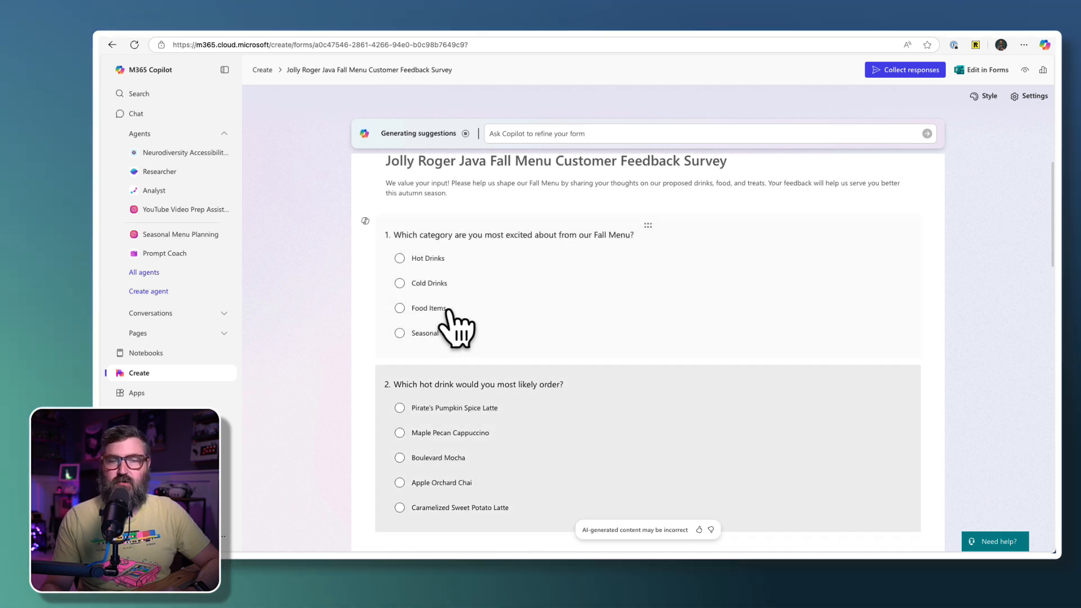
pyautogui.scroll(-3, 482, 332)
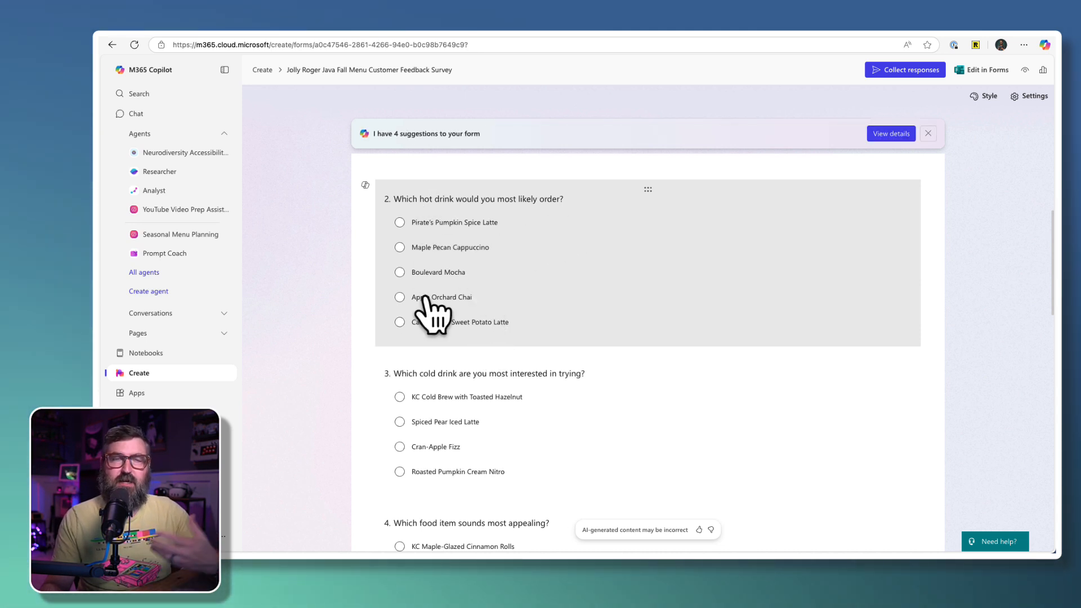
pyautogui.scroll(-1, 425, 299)
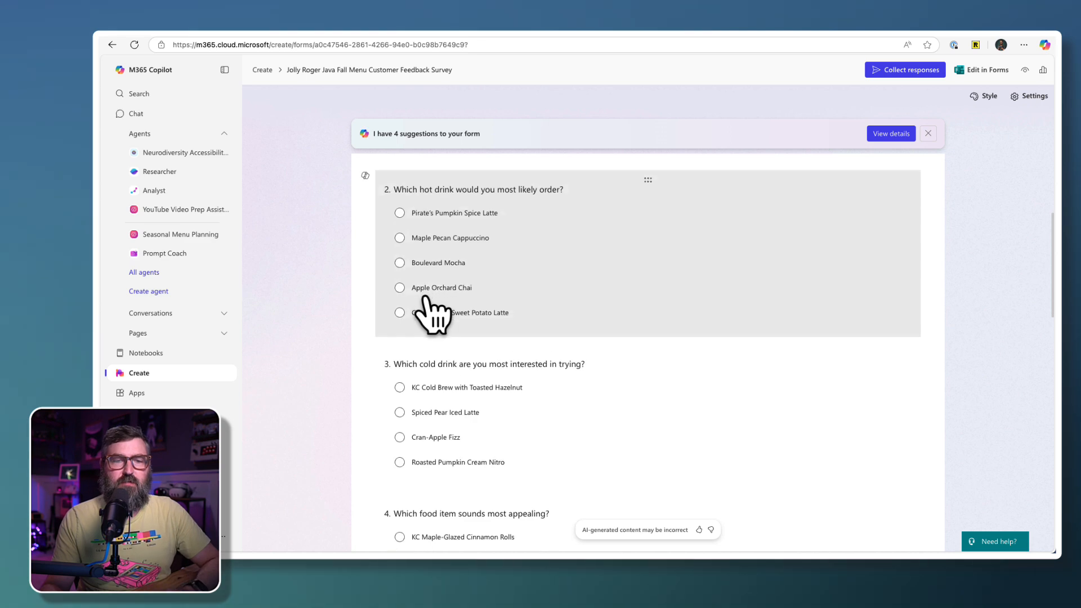
pyautogui.scroll(-2, 431, 311)
pyautogui.scroll(-2, 466, 326)
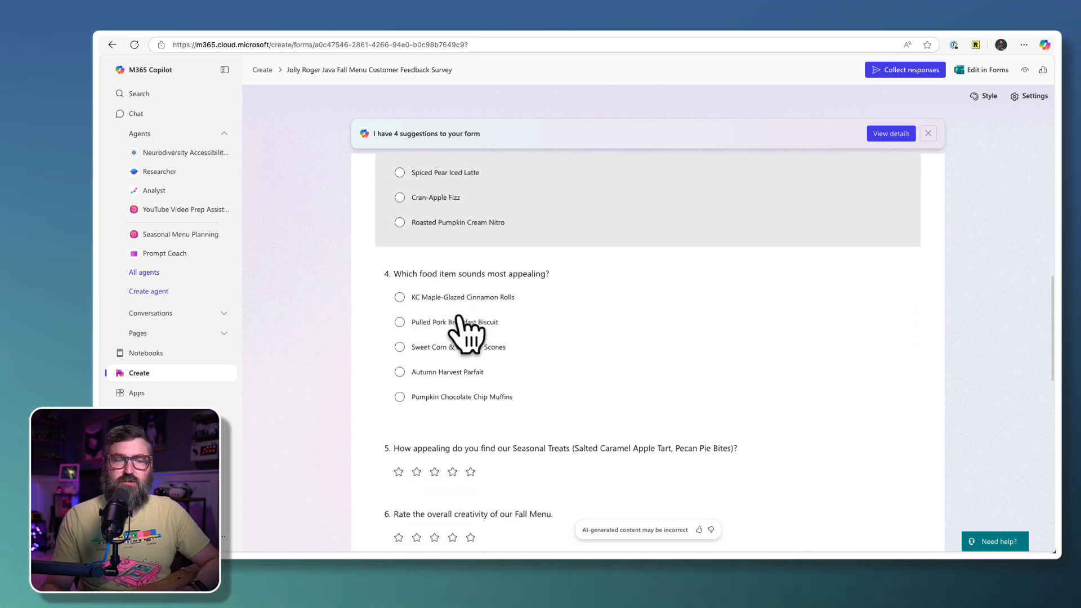
pyautogui.scroll(-3, 459, 360)
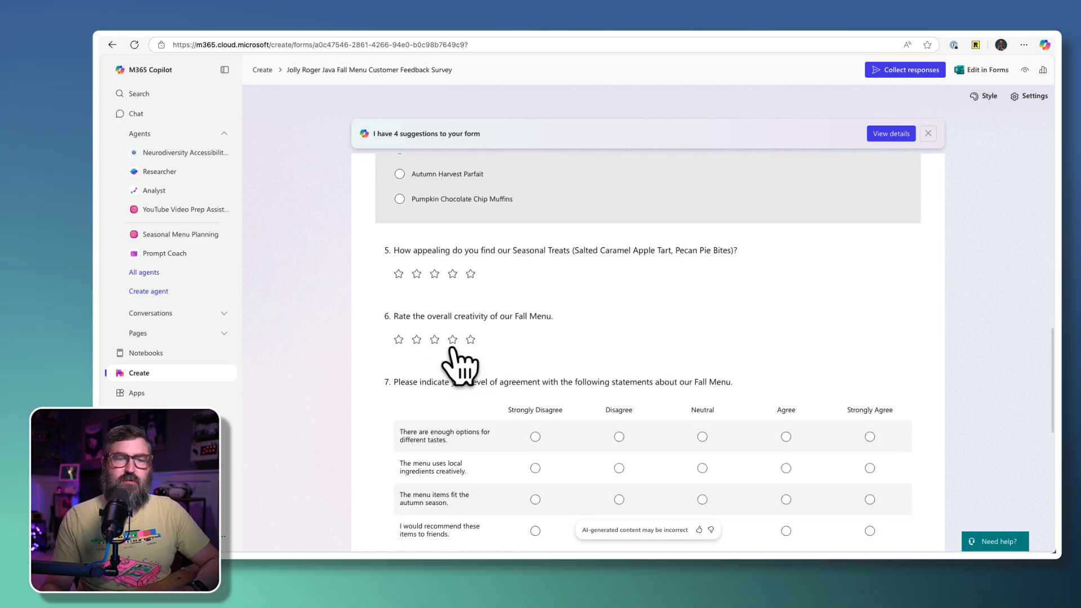
pyautogui.scroll(-1, 583, 304)
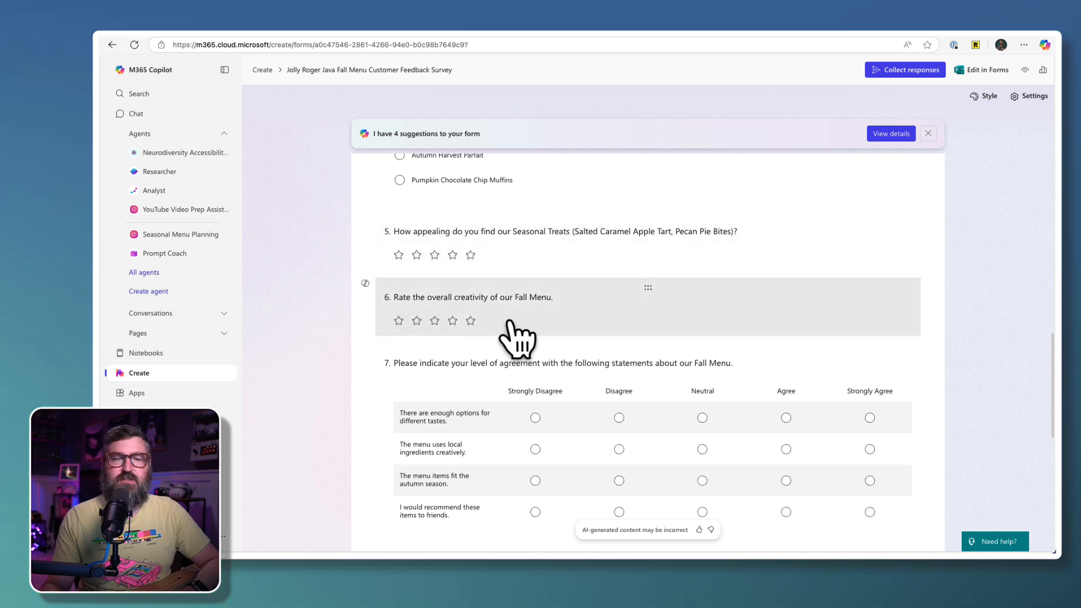
pyautogui.scroll(-3, 532, 329)
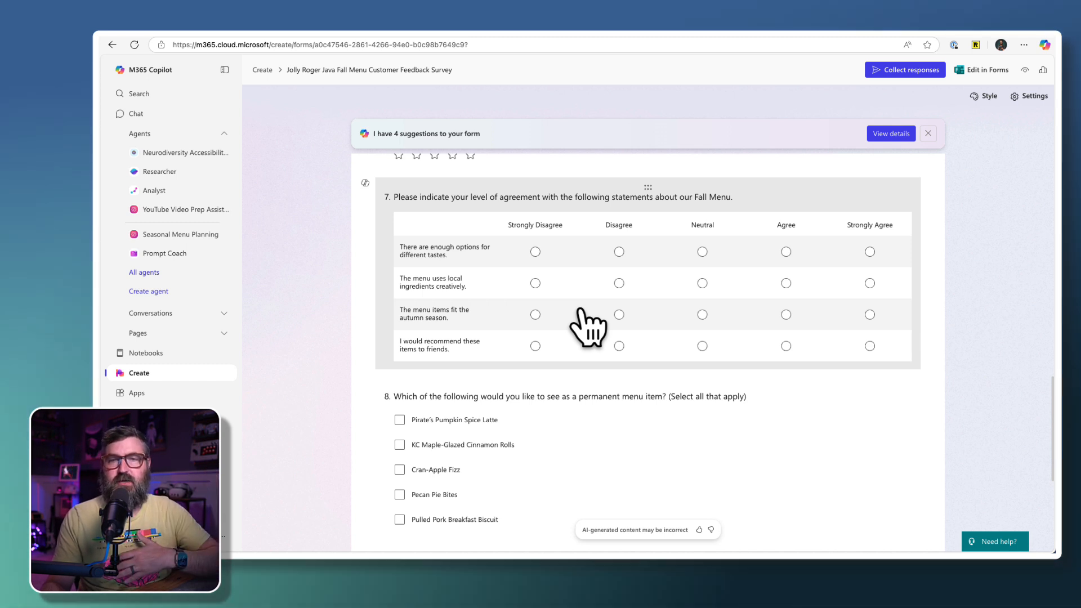
pyautogui.scroll(-1, 592, 308)
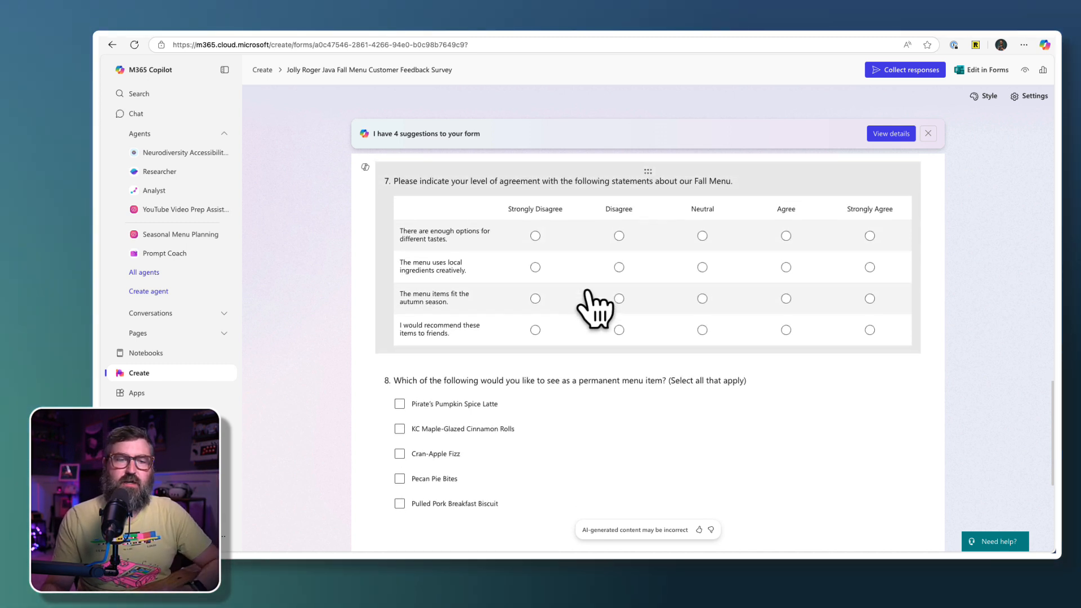
pyautogui.scroll(2, 406, 296)
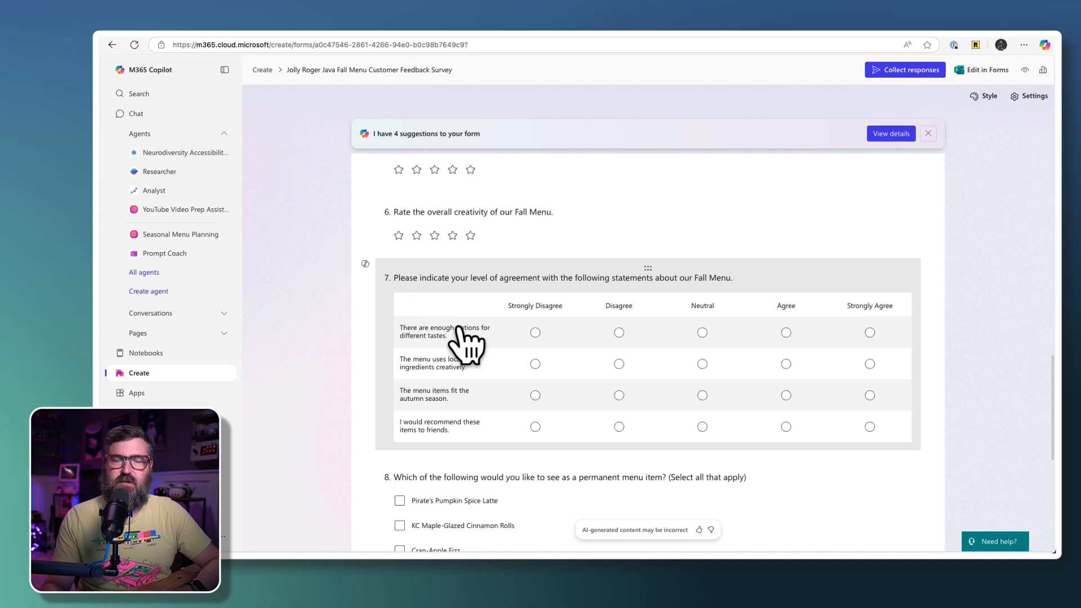
pyautogui.scroll(-3, 460, 329)
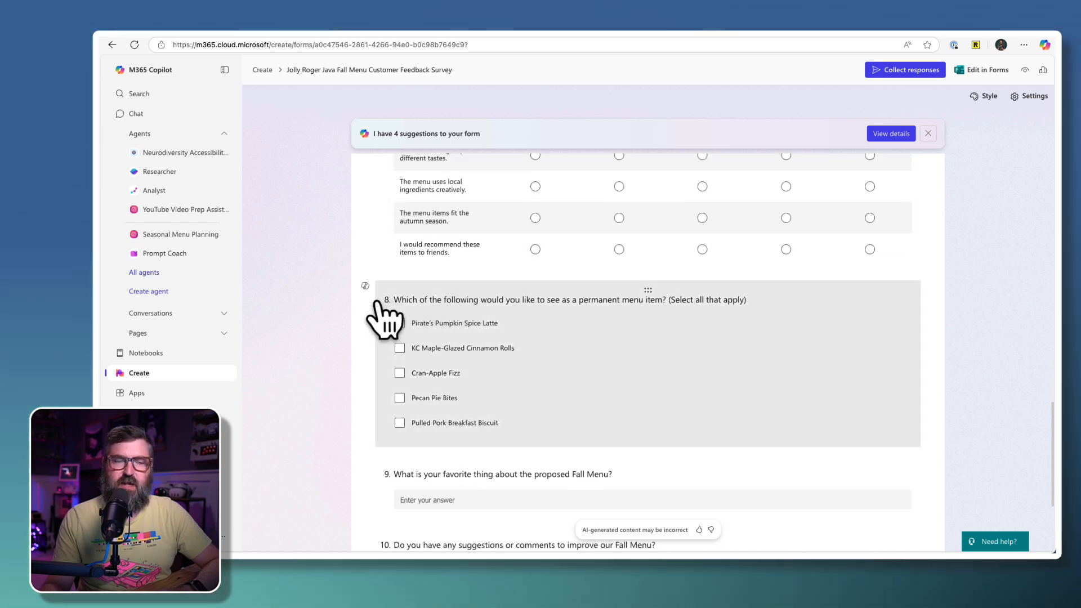
pyautogui.scroll(-2, 368, 309)
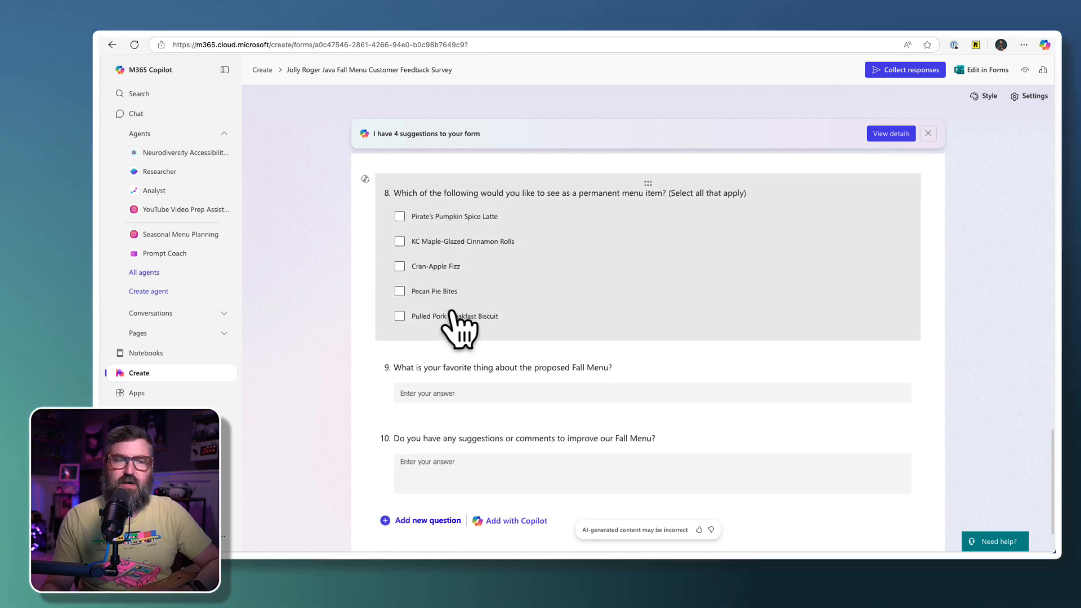
pyautogui.scroll(-1, 453, 313)
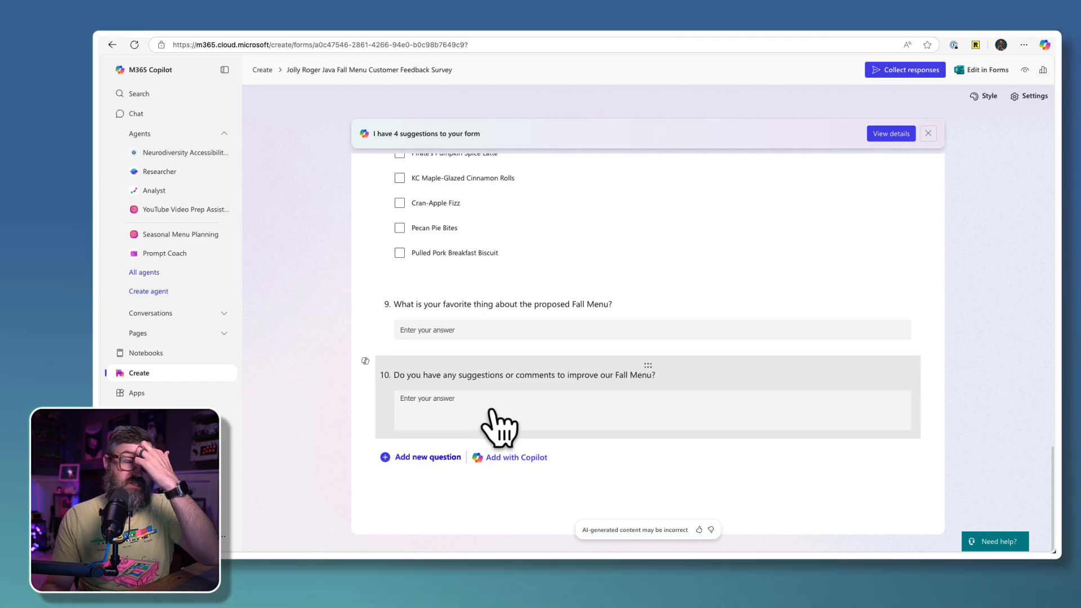
pyautogui.scroll(20, 500, 428)
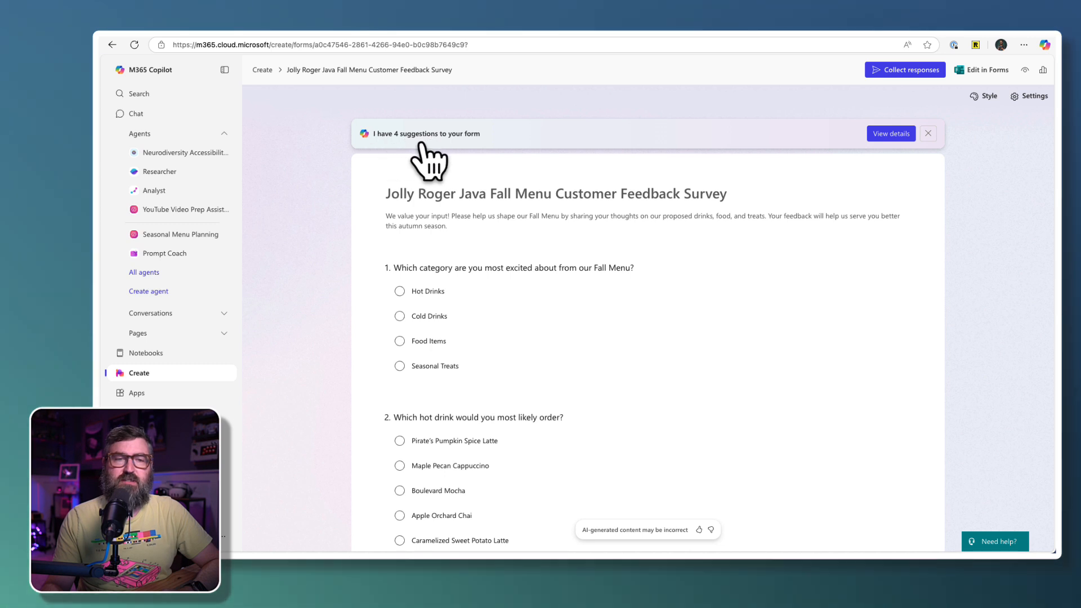
pyautogui.moveTo(421, 142)
pyautogui.mouseDown()
pyautogui.moveTo(391, 138)
pyautogui.moveTo(416, 137)
pyautogui.mouseUp()
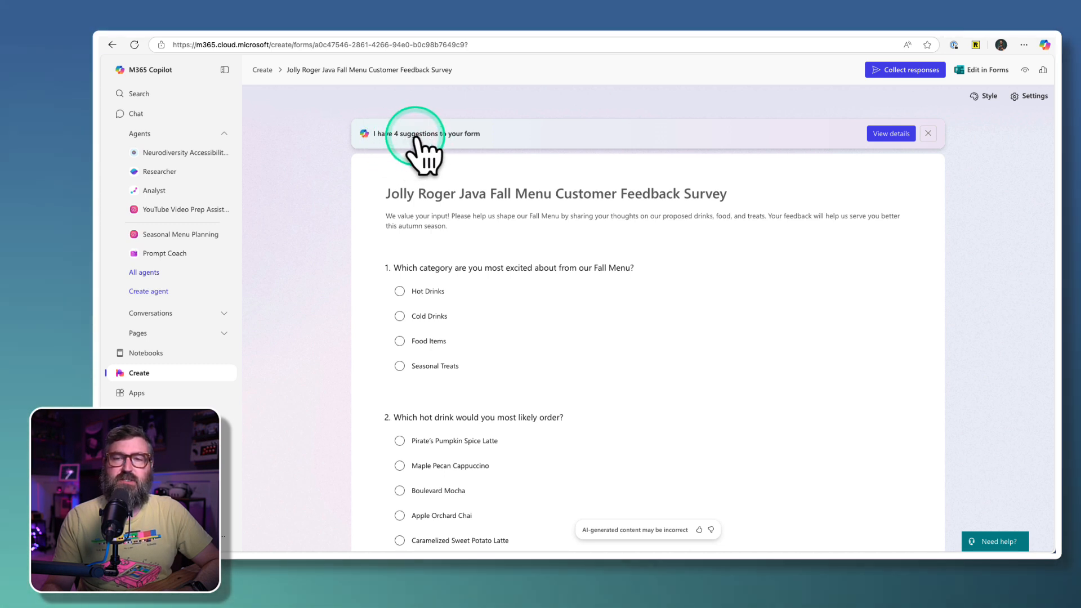
# Look through the Copilot suggestions for the form and open the details of the cozy autumn-inspired theme suggestion.
pyautogui.click(889, 135)
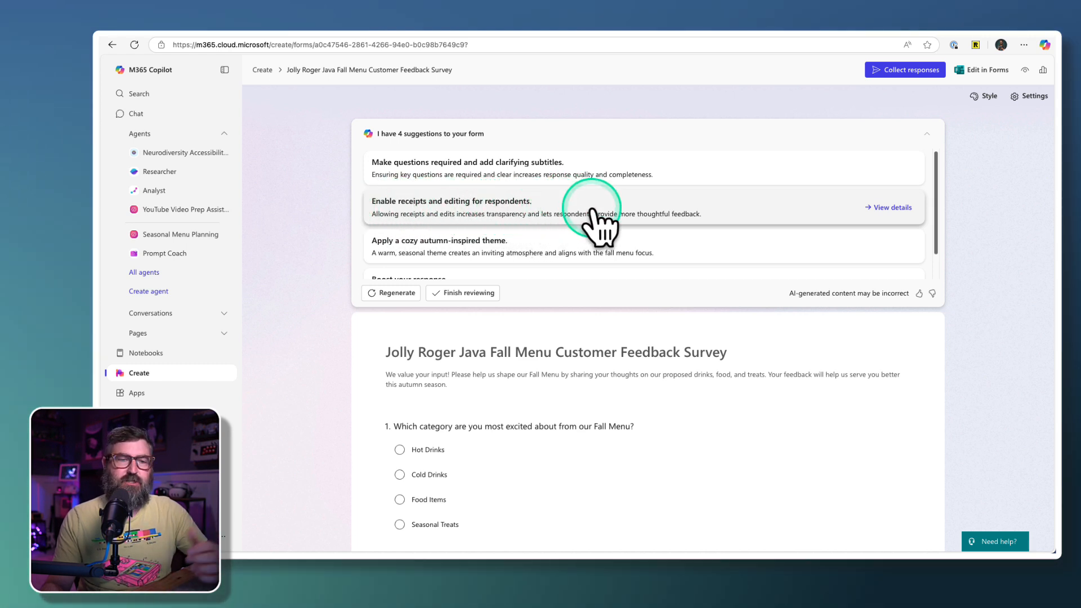
pyautogui.scroll(-2, 591, 217)
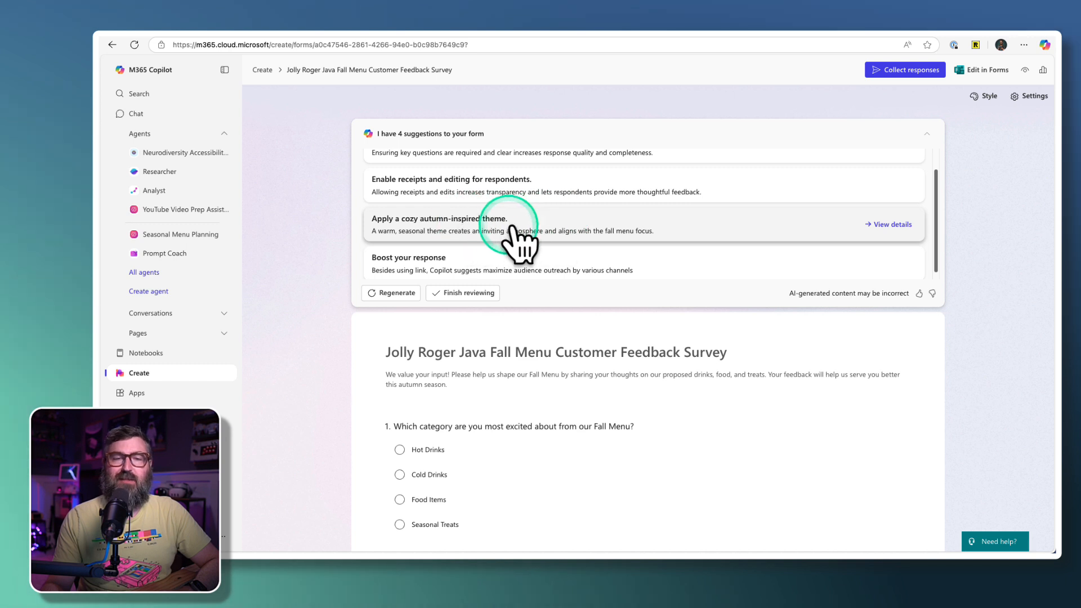
pyautogui.scroll(-1, 511, 226)
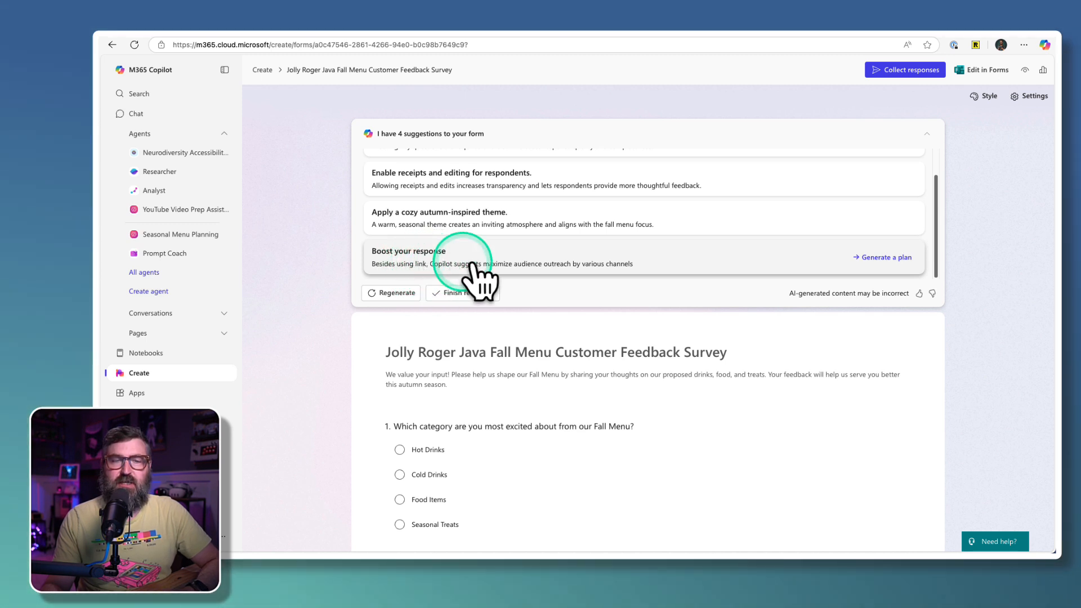
pyautogui.scroll(2, 597, 271)
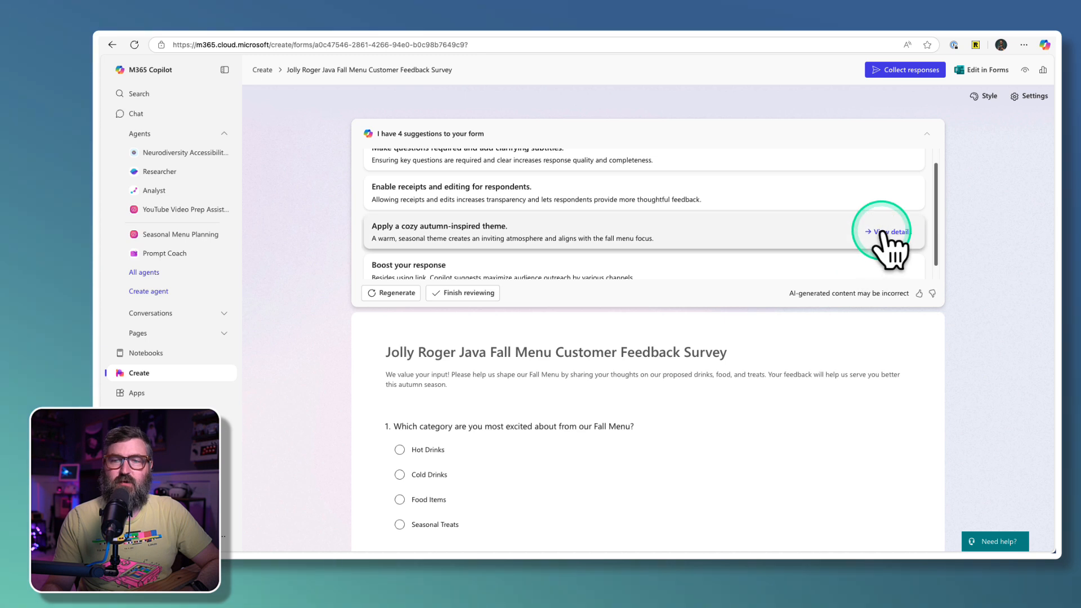
pyautogui.click(885, 234)
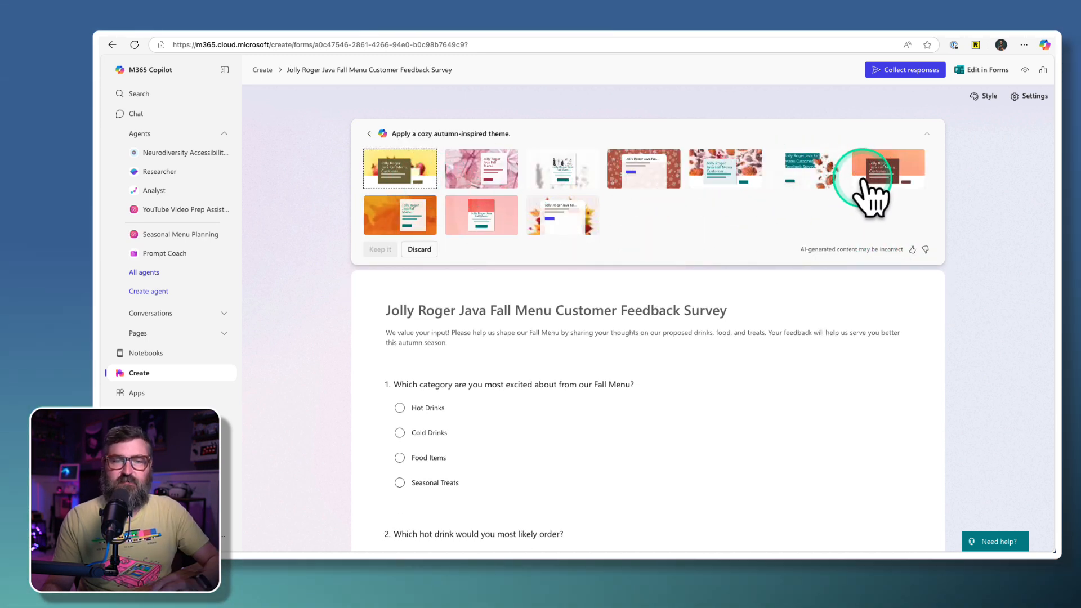
# Compare several suggested autumn themes and keep the yellow one with pumpkins and apples behind an olive title block.
pyautogui.click(570, 226)
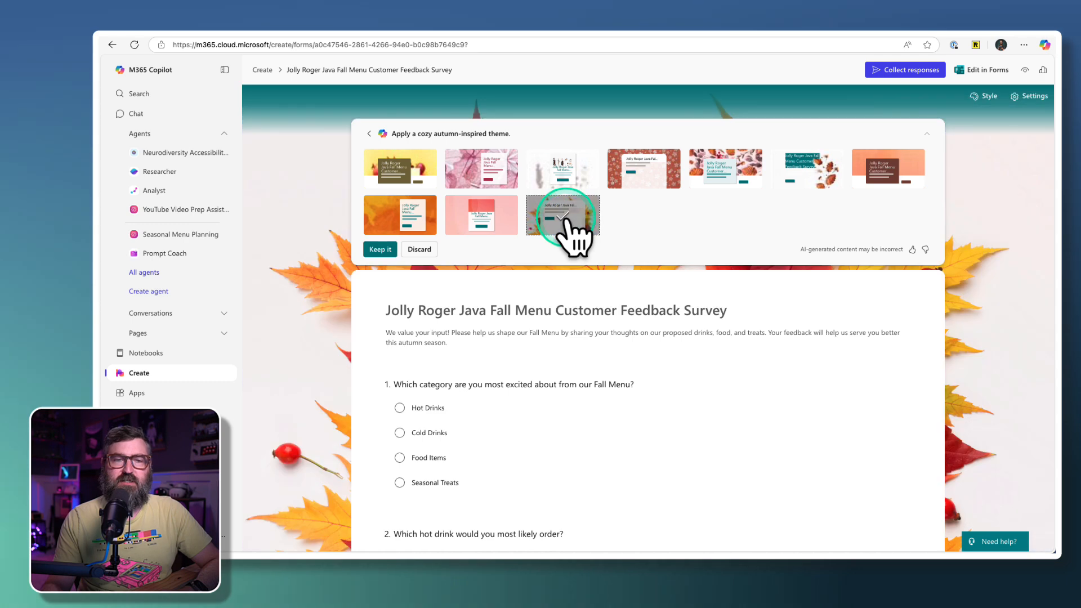
pyautogui.click(566, 180)
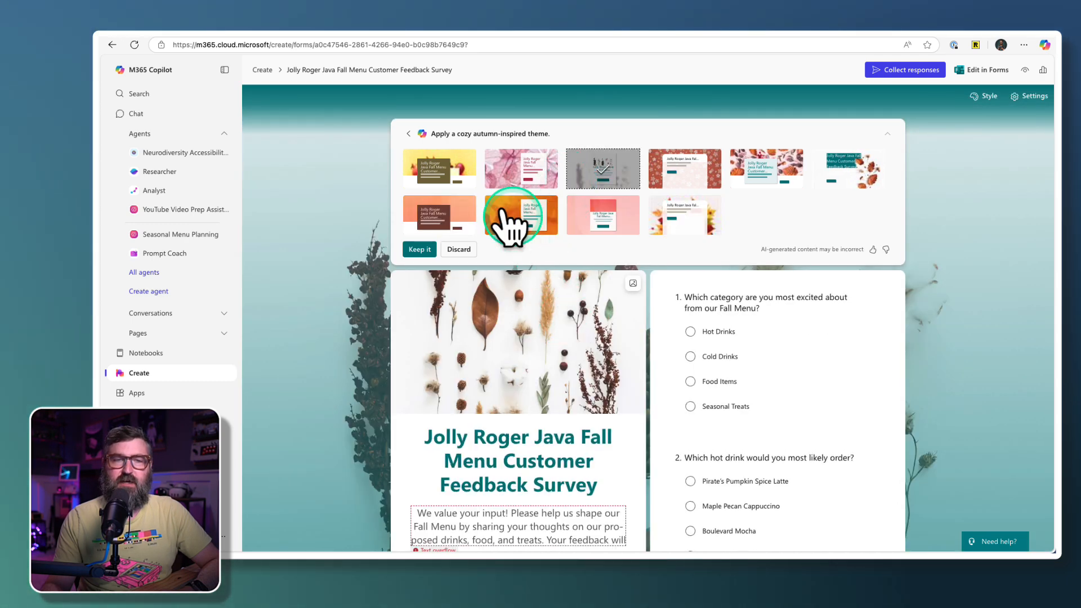
pyautogui.click(436, 180)
pyautogui.click(807, 172)
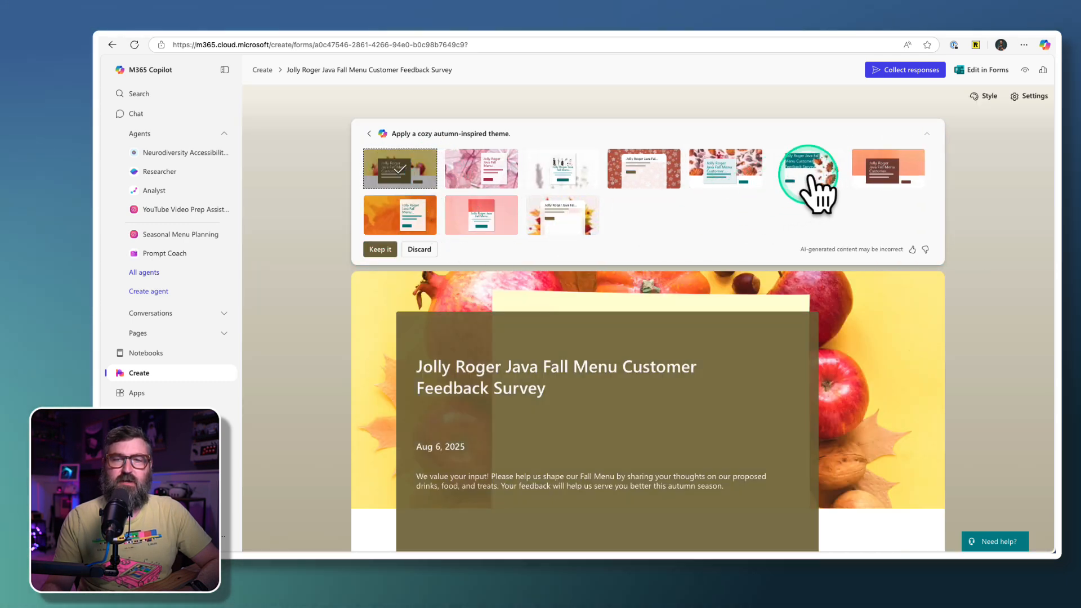
pyautogui.click(404, 169)
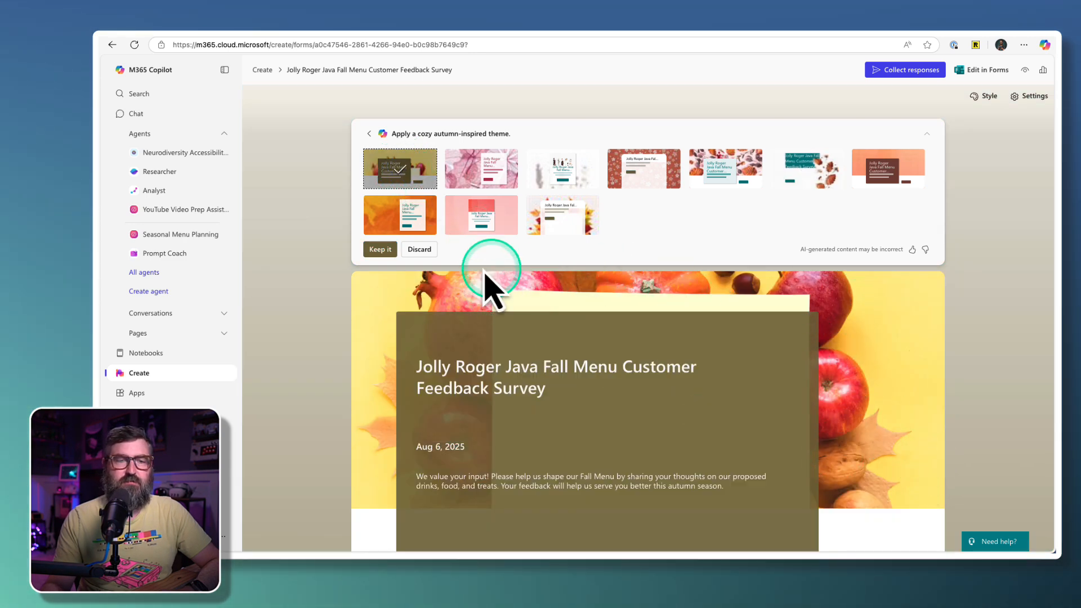
pyautogui.click(380, 249)
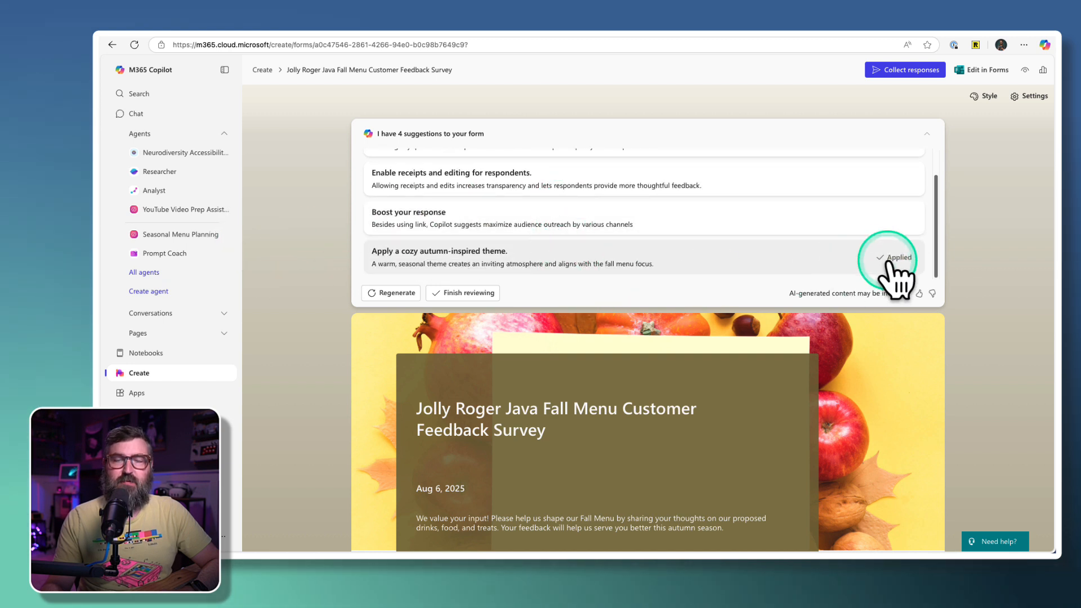
# Collapse the suggestions and start inserting new questions with Copilot after question 10, at the end of the survey.
pyautogui.scroll(2, 726, 242)
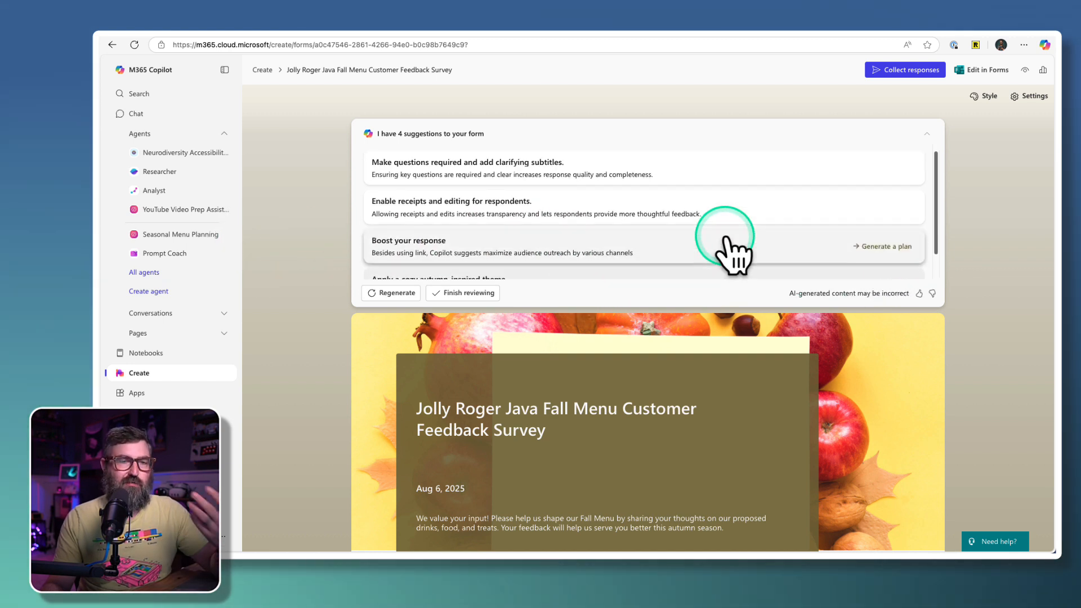
pyautogui.click(587, 176)
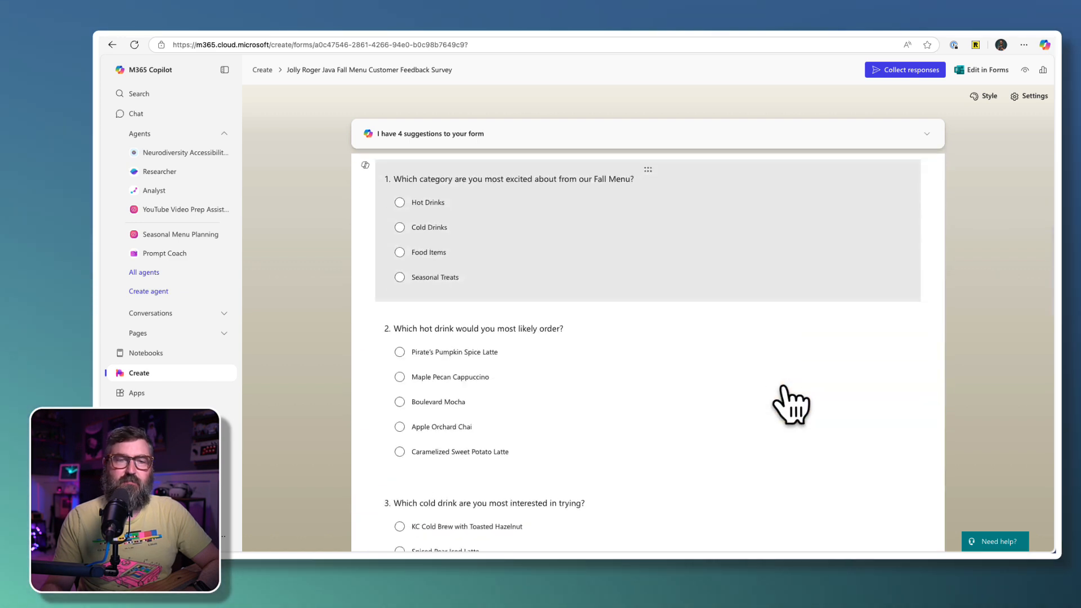
pyautogui.scroll(-20, 791, 404)
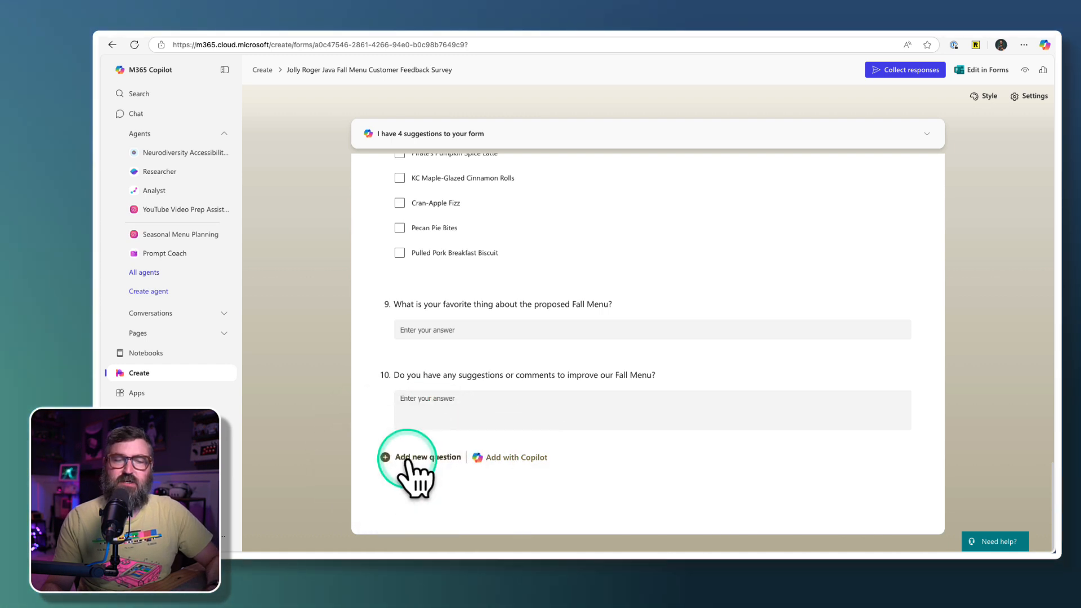
pyautogui.click(500, 460)
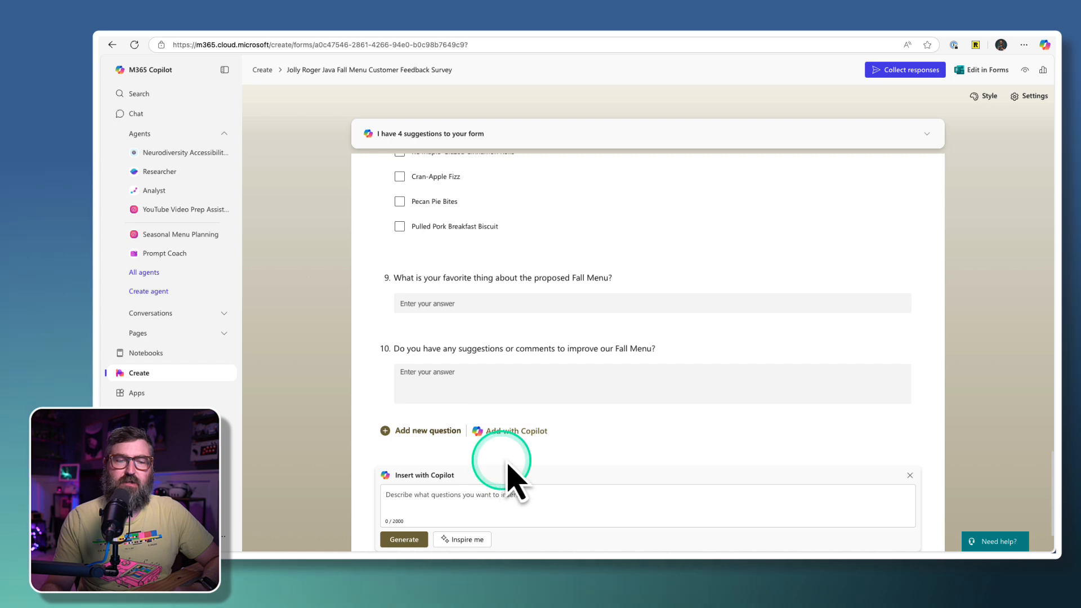
pyautogui.click(385, 428)
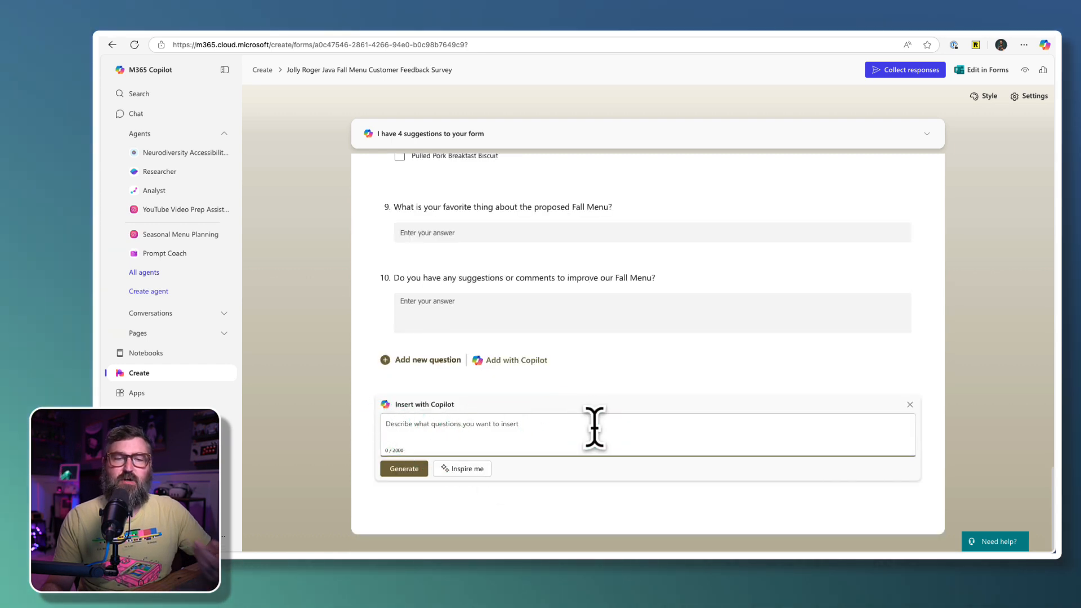
# Have Copilot generate 3 questions on general feedback about Jolly Roger Java and customer satisfaction, and keep them in the survey.
pyautogui.write('give m')
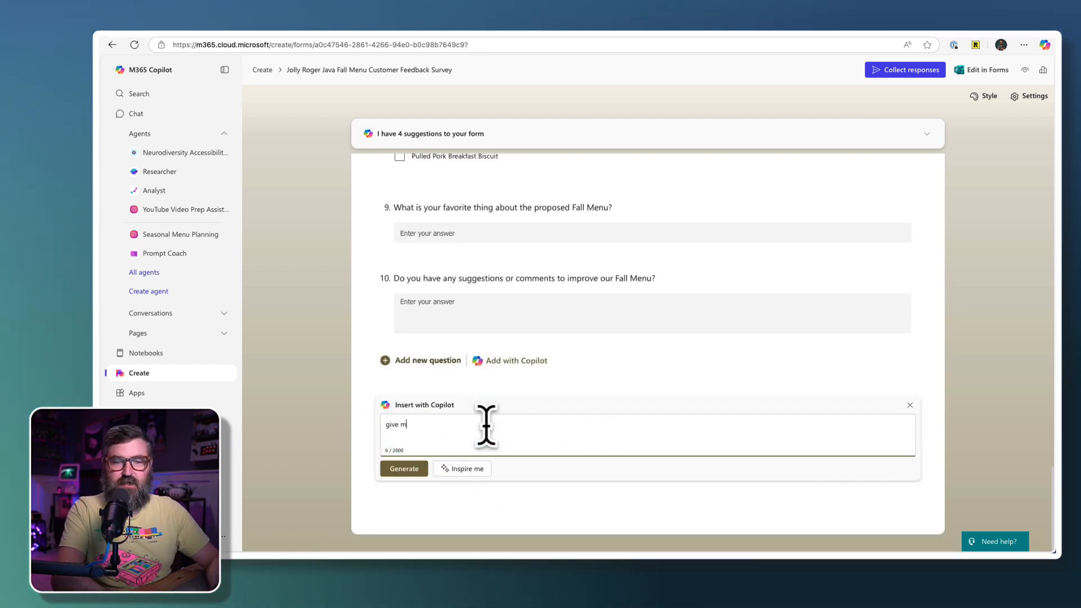
pyautogui.write('e 3 questions ')
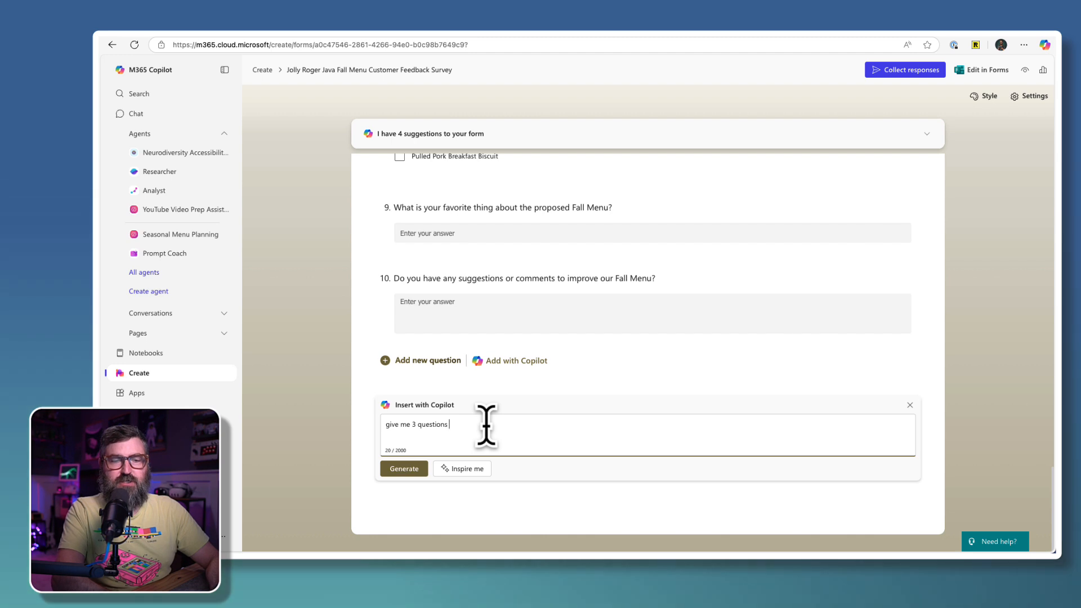
pyautogui.write('on')
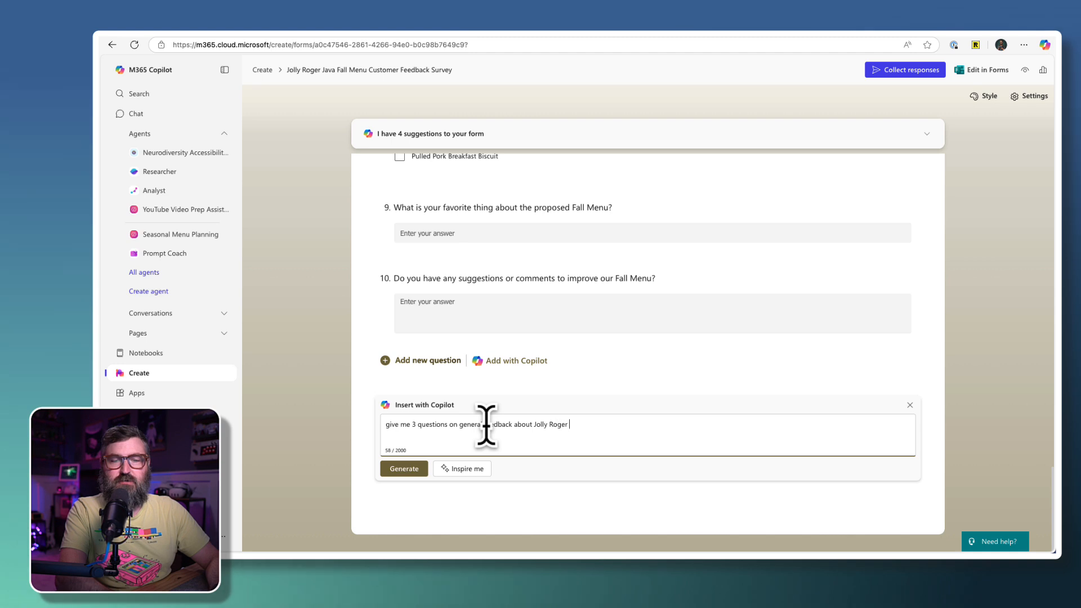
pyautogui.write('ava and')
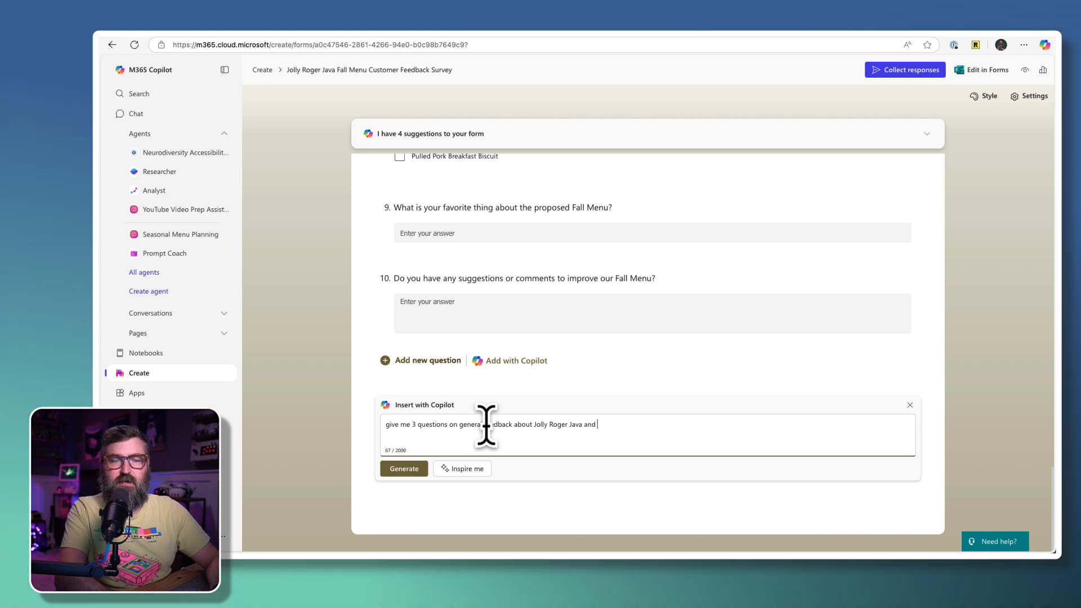
pyautogui.write(' customer satisfaction.')
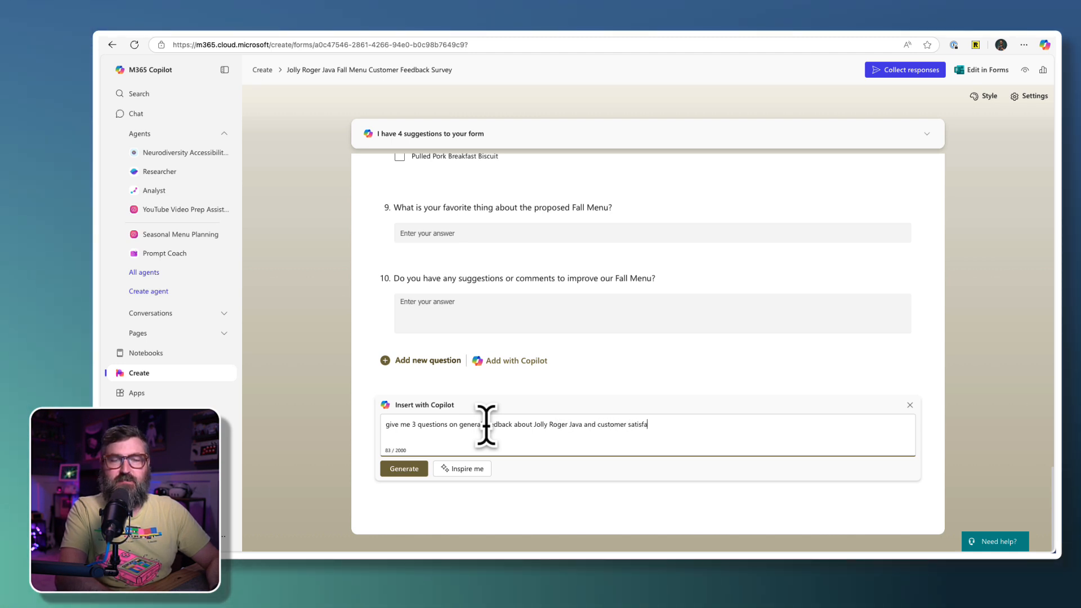
pyautogui.click(408, 470)
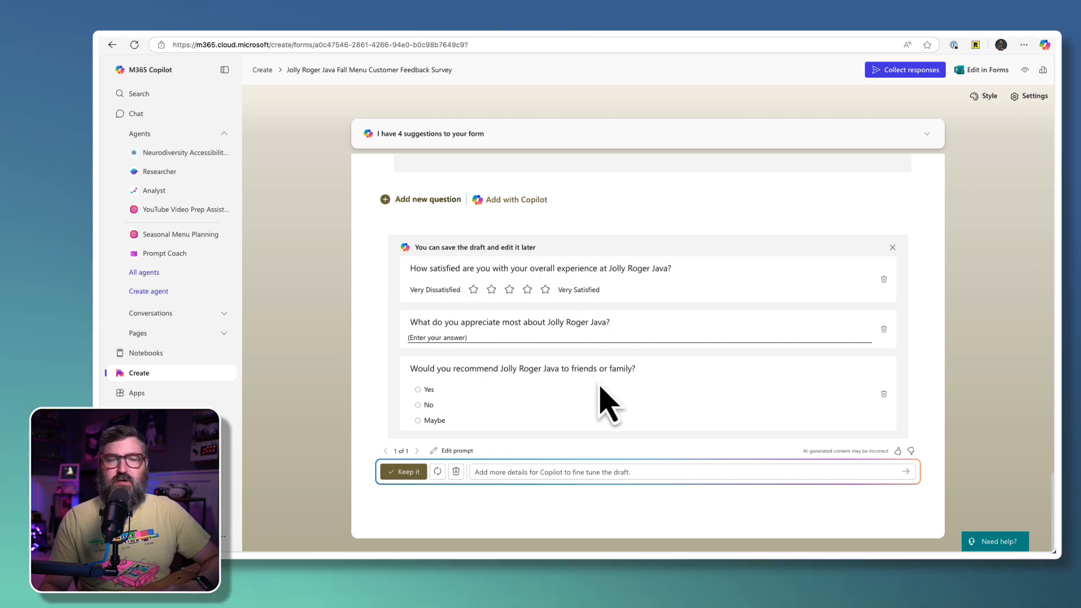
pyautogui.click(416, 475)
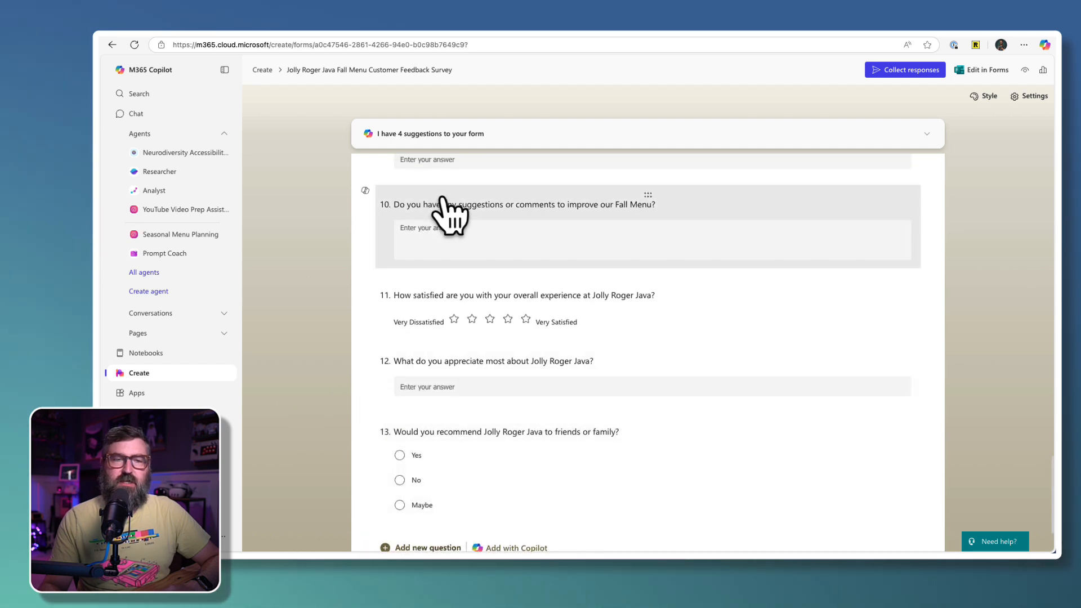
# Open the response collection settings, allow anyone to respond and shorten the survey URL.
pyautogui.scroll(-2, 451, 451)
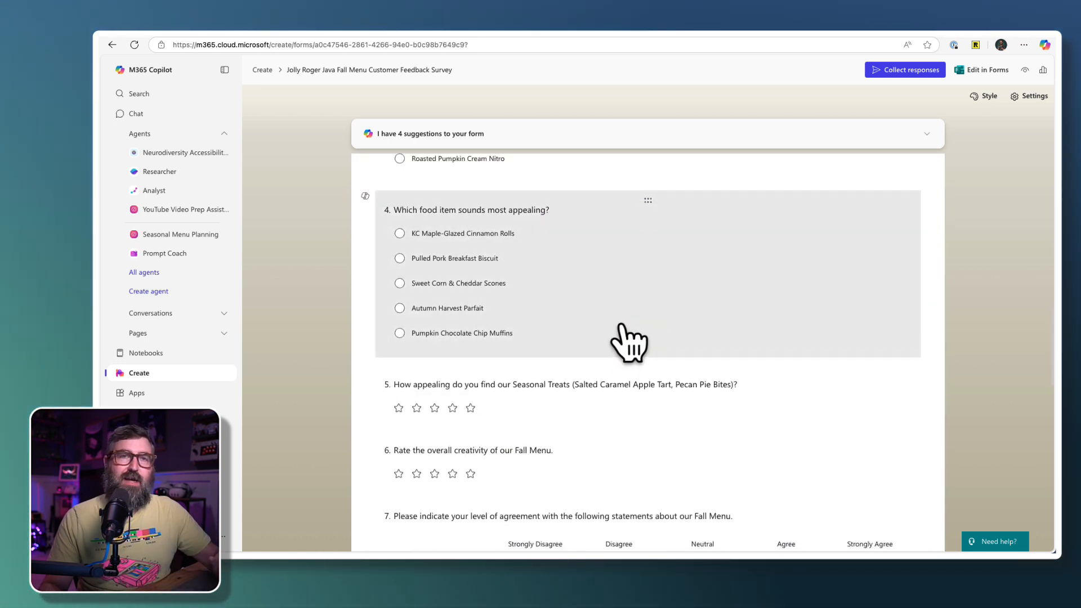
pyautogui.click(899, 72)
pyautogui.click(761, 230)
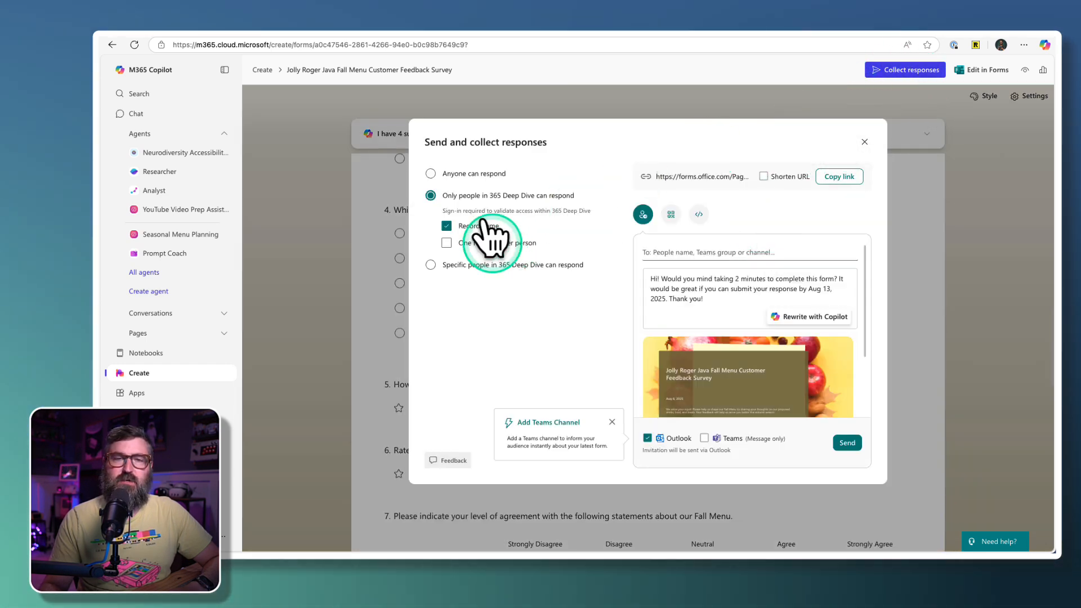
pyautogui.click(443, 175)
pyautogui.click(417, 311)
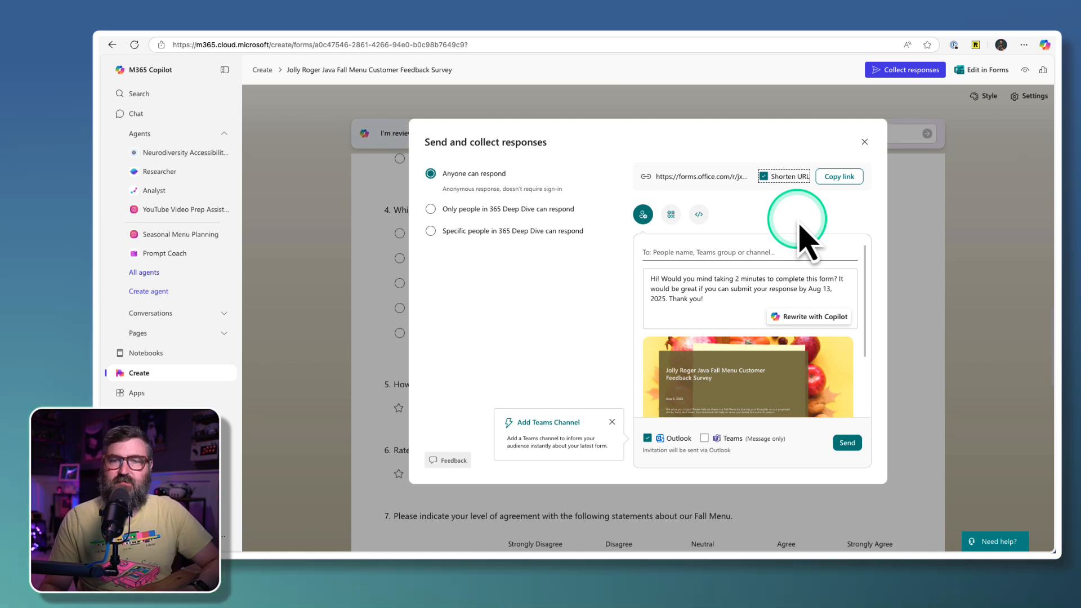
# View the survey's QR code and its embed code for a webpage or Sway.
pyautogui.click(670, 214)
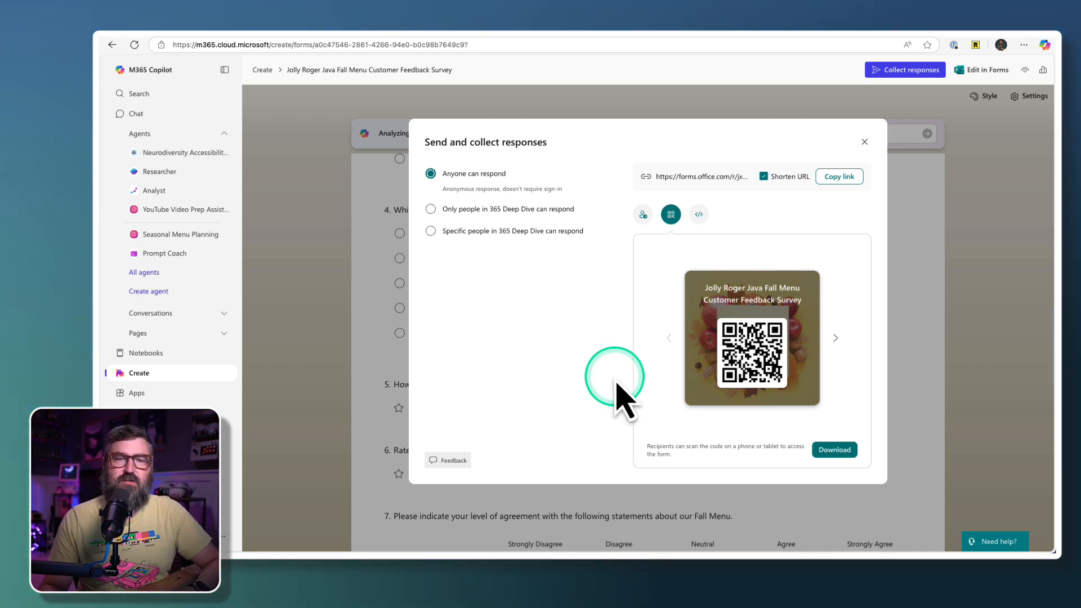
pyautogui.click(700, 216)
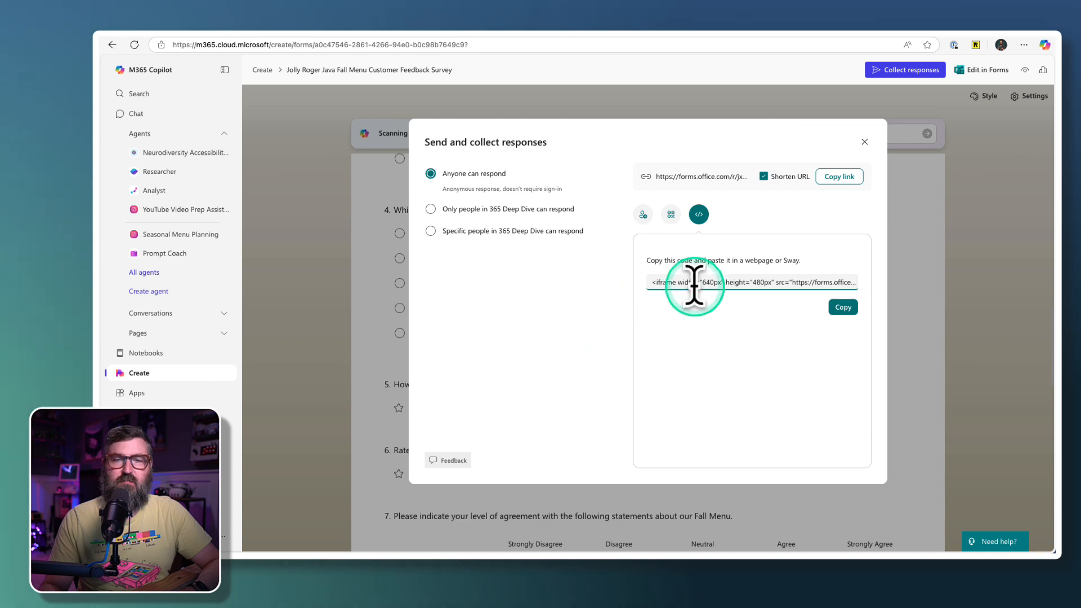